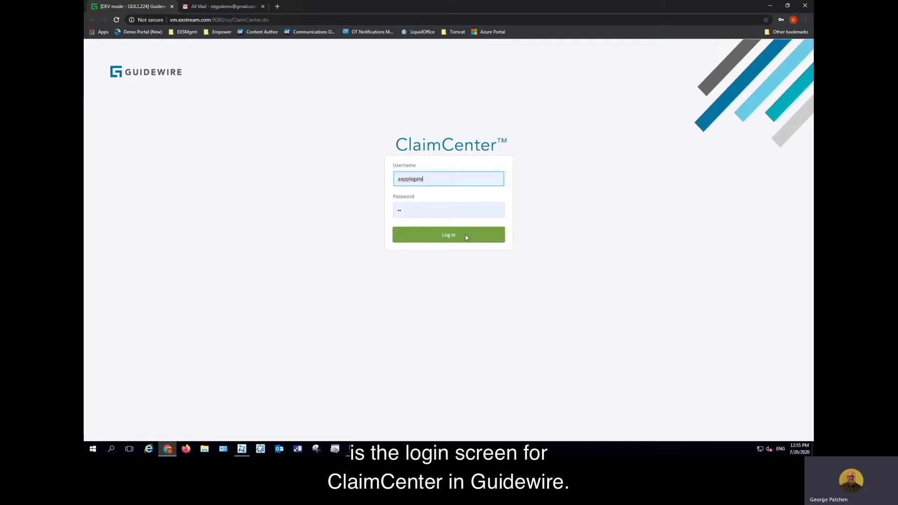
Log in to ClaimCenter with the entered username and password
click(465, 237)
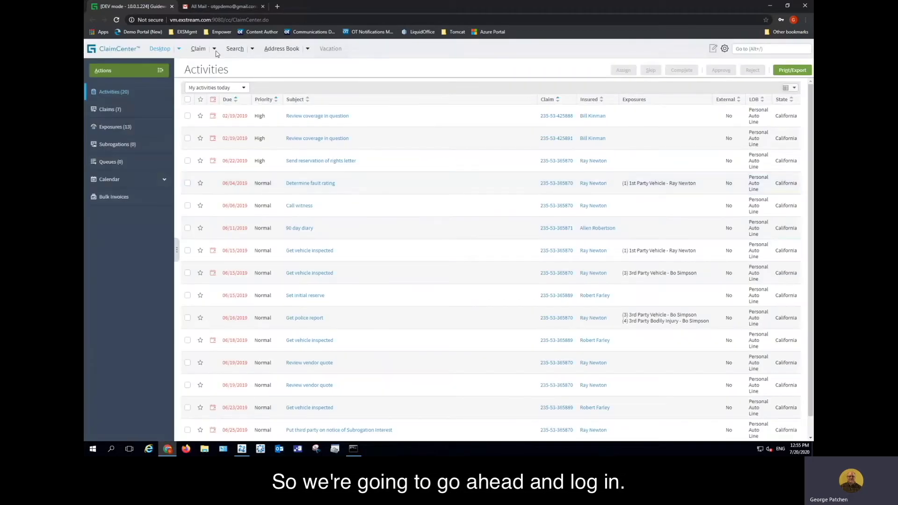
Start a new claim and search for the insured's policy by first and last name
click(215, 49)
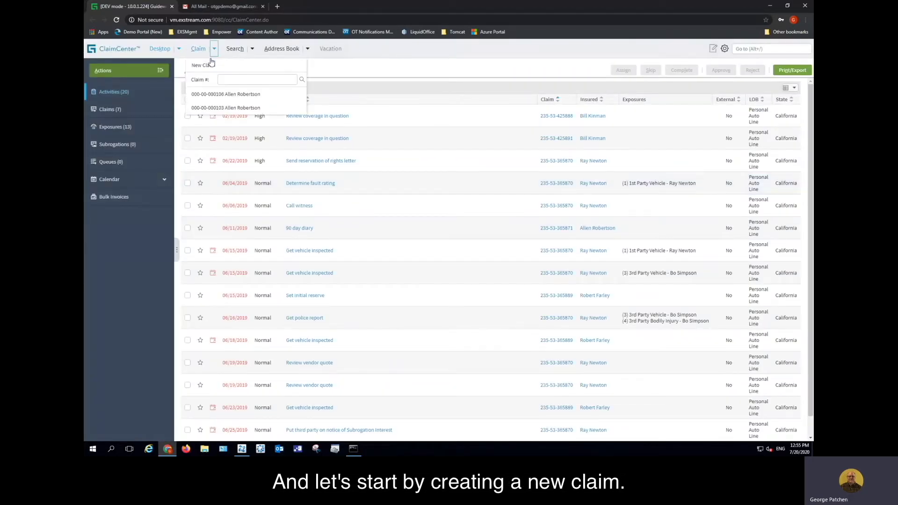
click(205, 65)
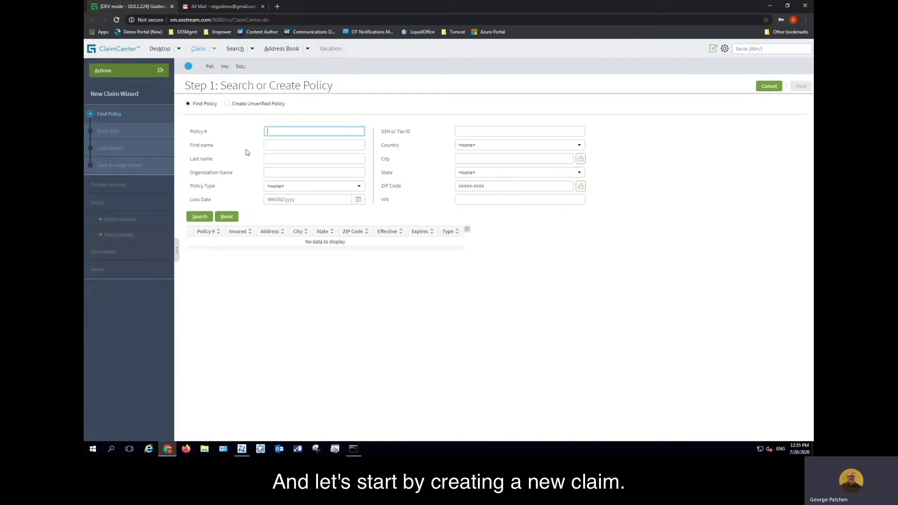
click(262, 149)
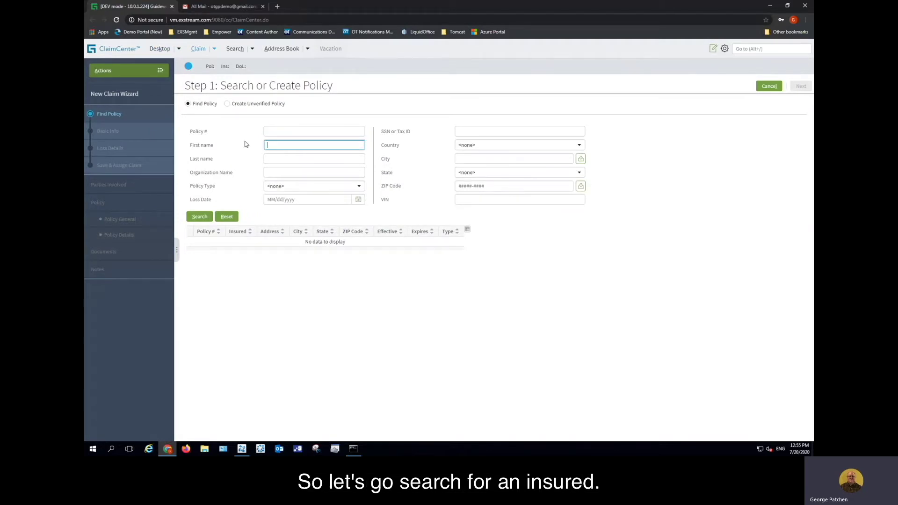
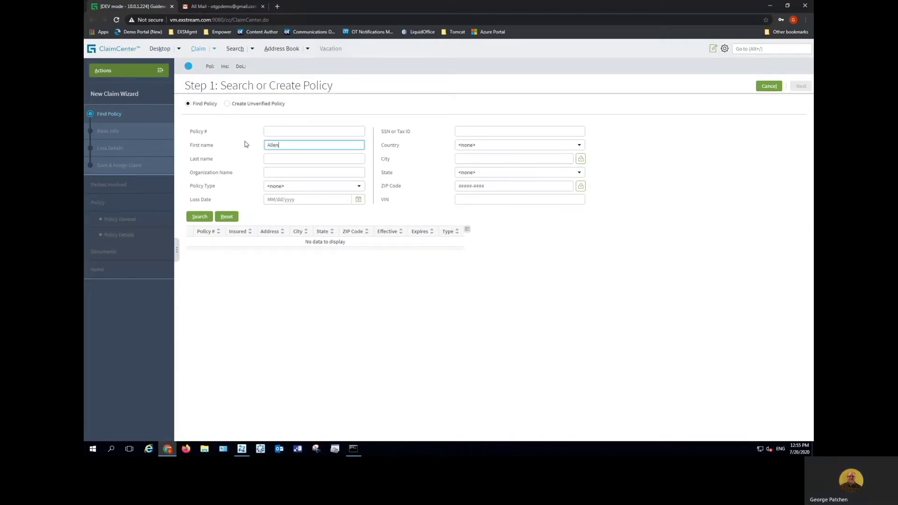
key(Tab)
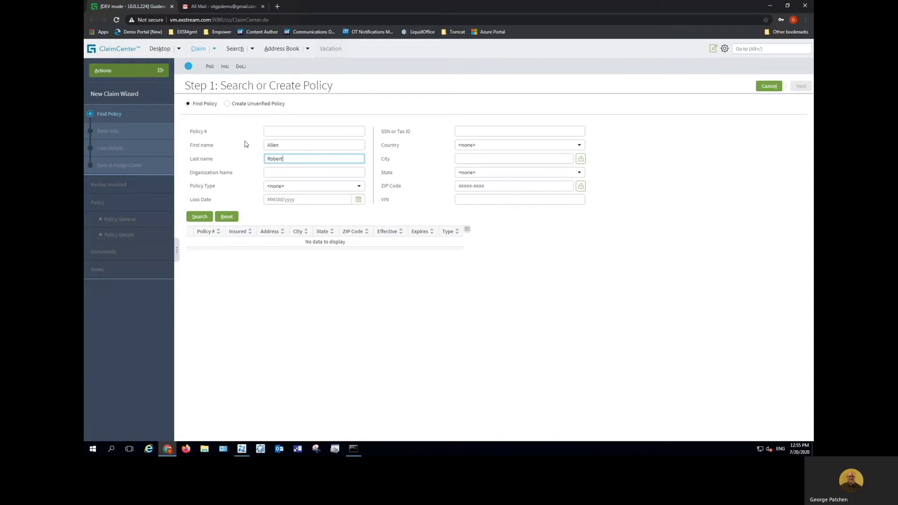
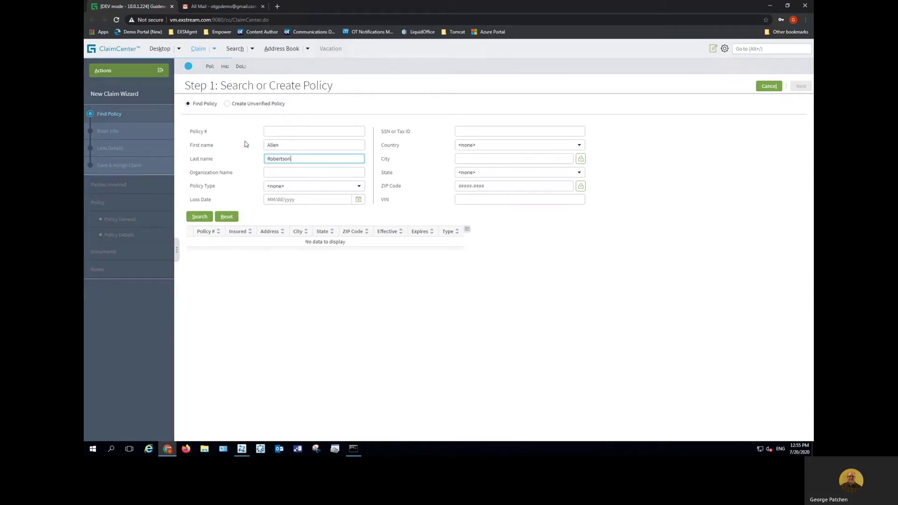
key(Return)
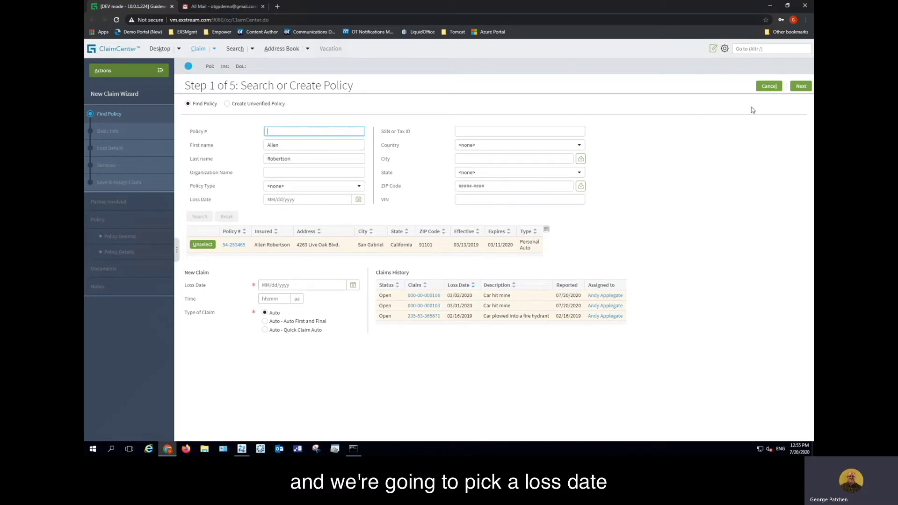
Set the loss date to March 4, 2020 and continue to Step 2
click(353, 285)
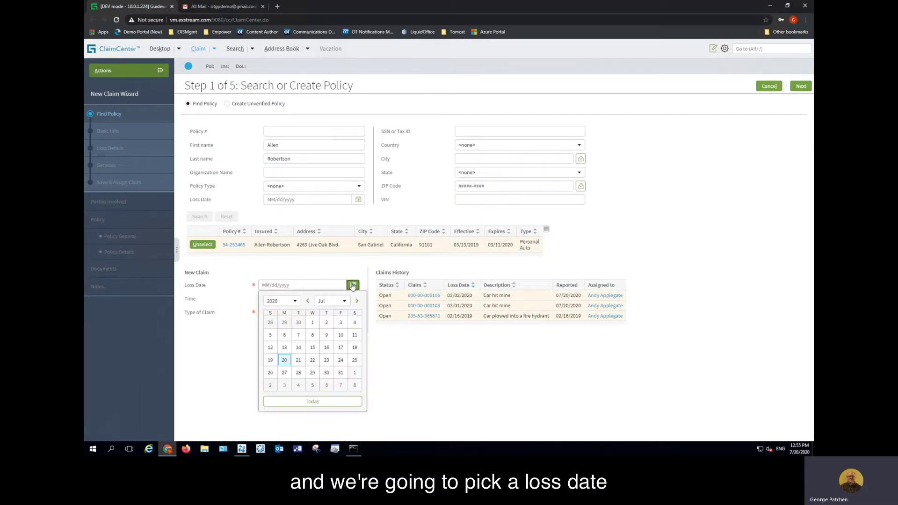
click(308, 302)
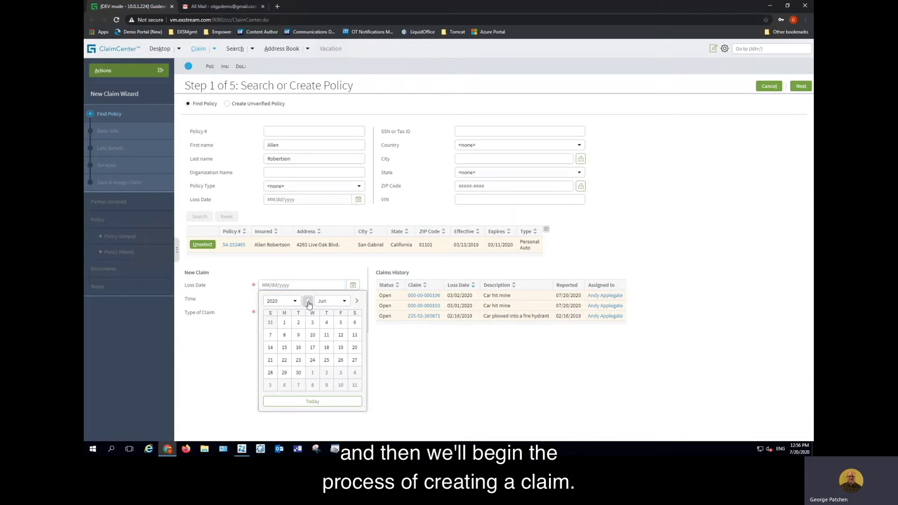
click(308, 301)
click(308, 302)
click(307, 302)
click(312, 322)
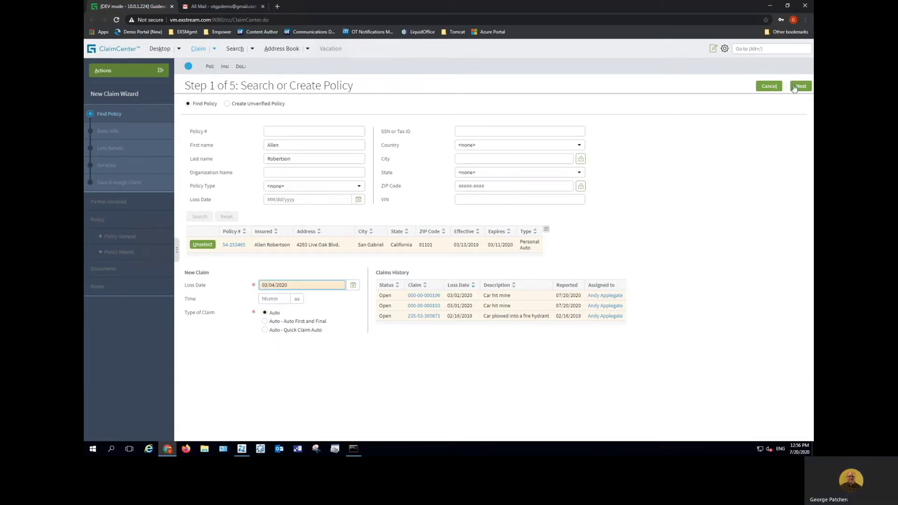
click(794, 88)
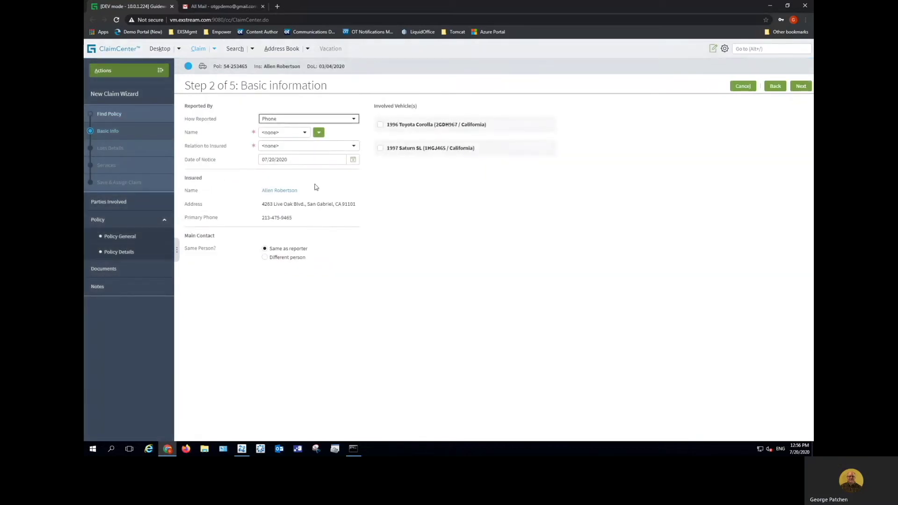
Make the insured the reporter and mark the 1996 Toyota Corolla as involved
click(305, 133)
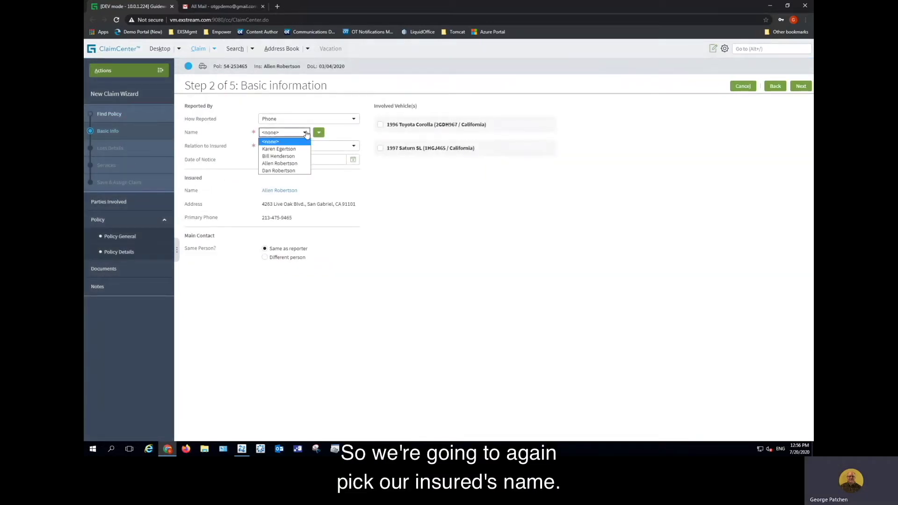
click(279, 165)
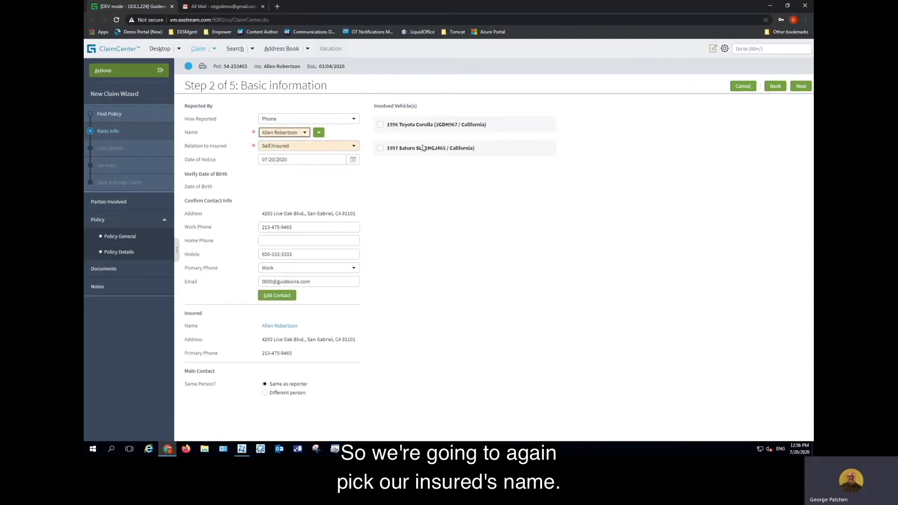
click(380, 125)
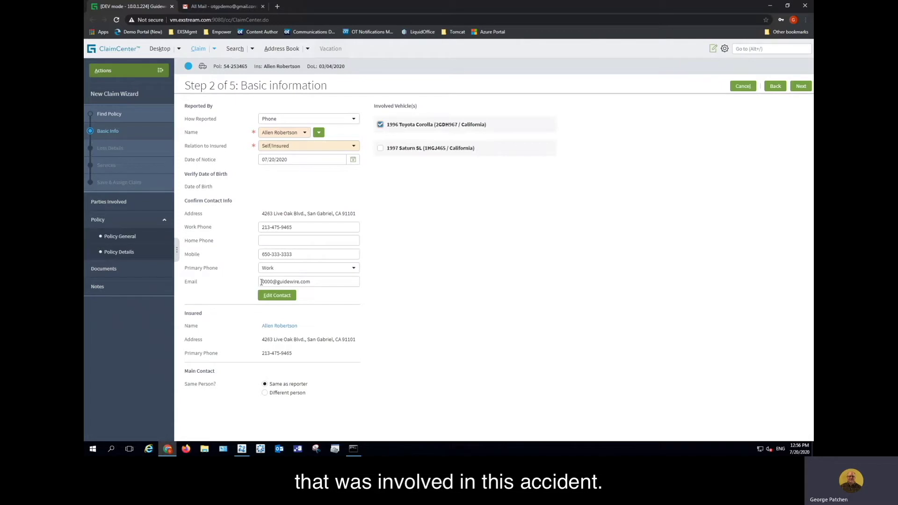
Replace the contact e-mail with a Gmail address and continue to Step 3
drag(261, 281, 314, 283)
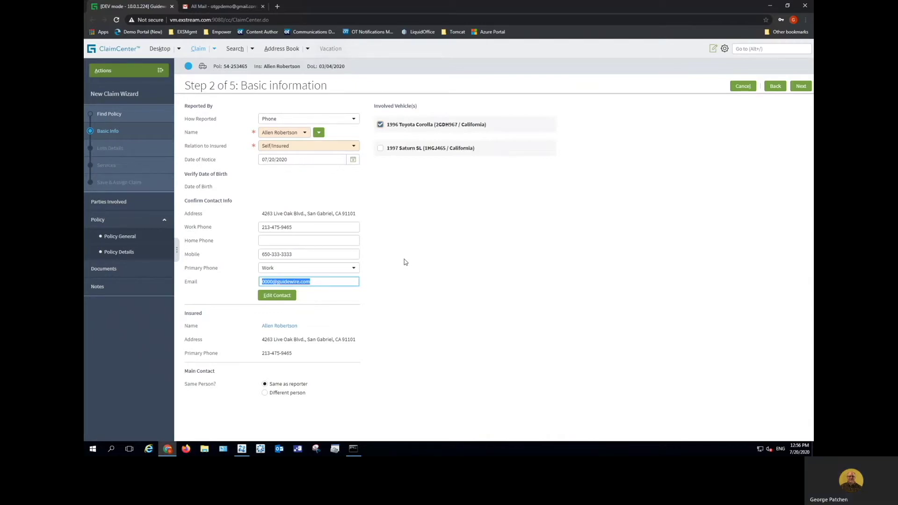
click(269, 281)
drag(263, 281, 317, 283)
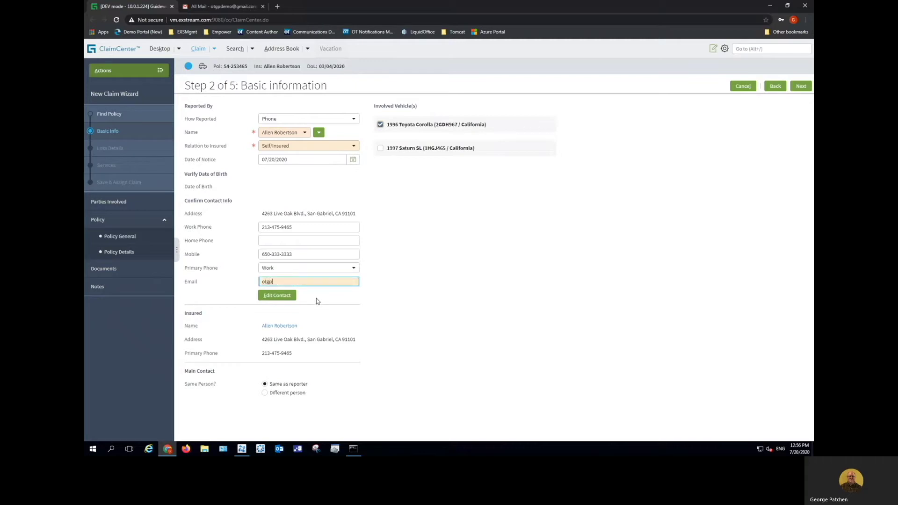
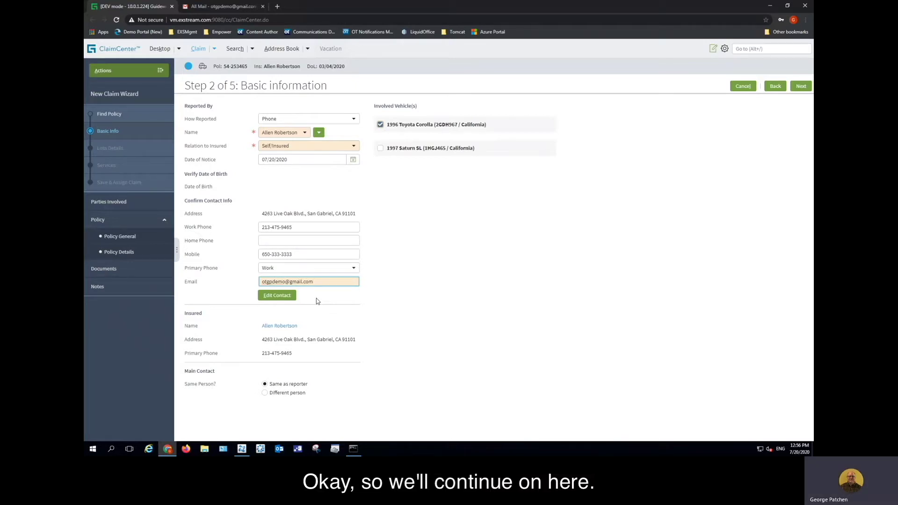
click(801, 88)
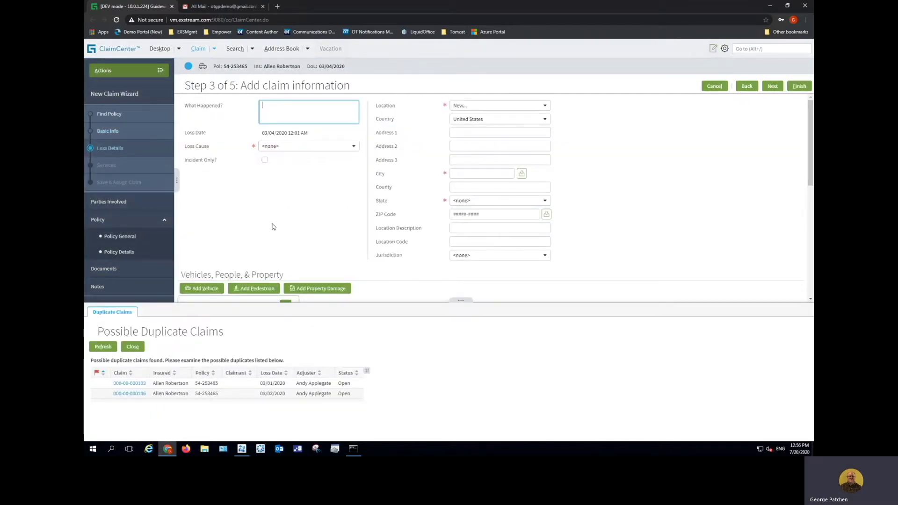
Enter 'Car hit mine', loss cause Collision with motor vehicle, insured's address as location; advance to Step 5
text(Car)
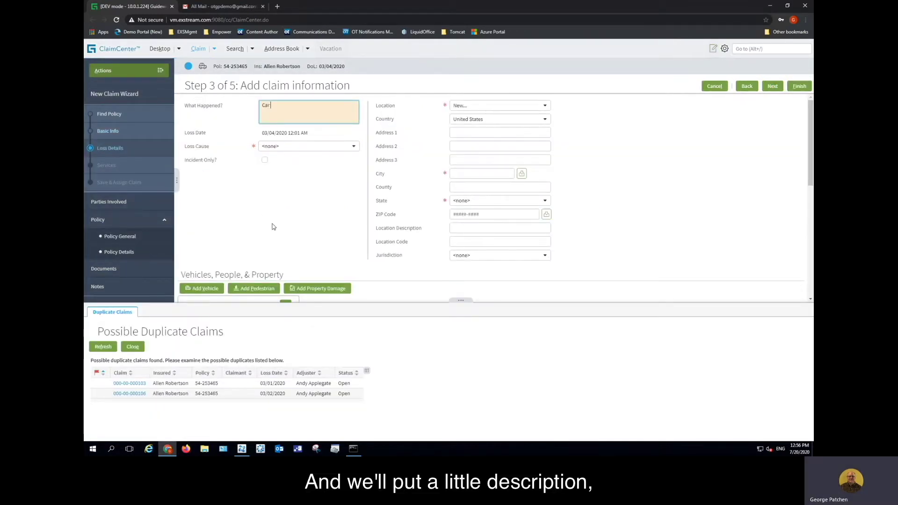
text( hit mine)
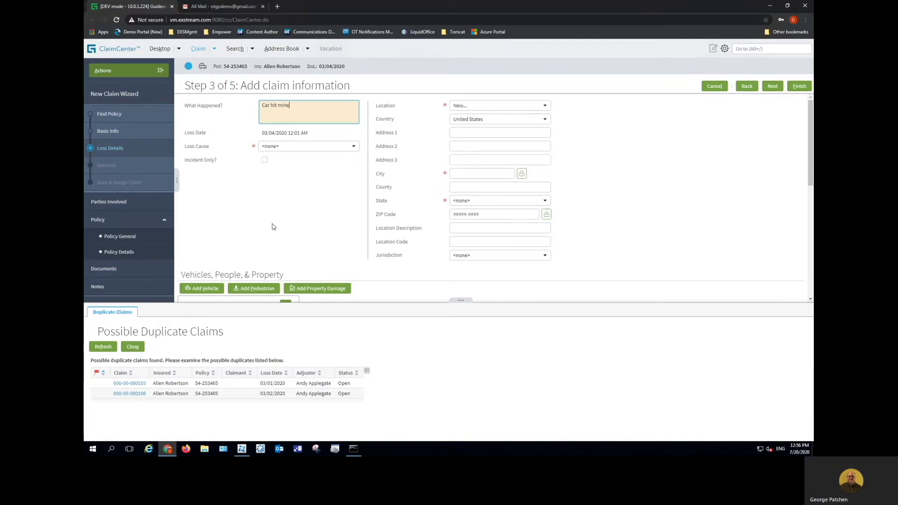
click(353, 147)
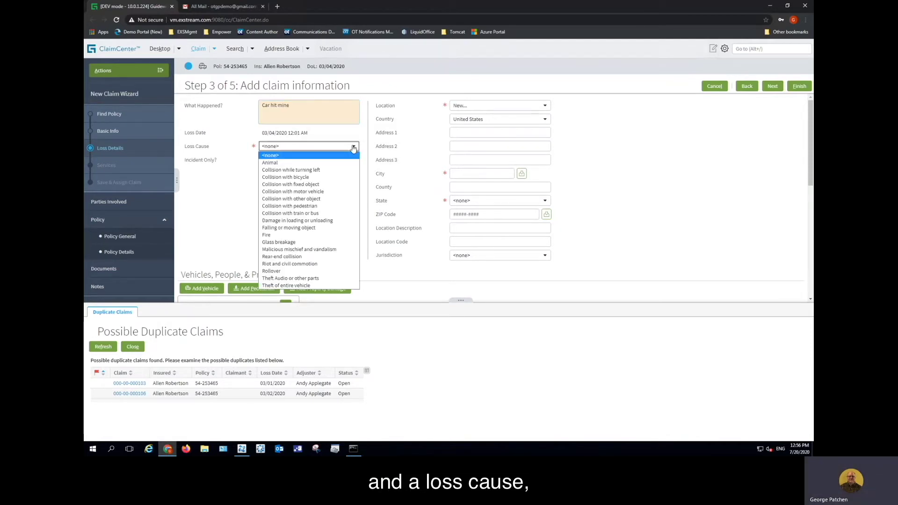
click(300, 191)
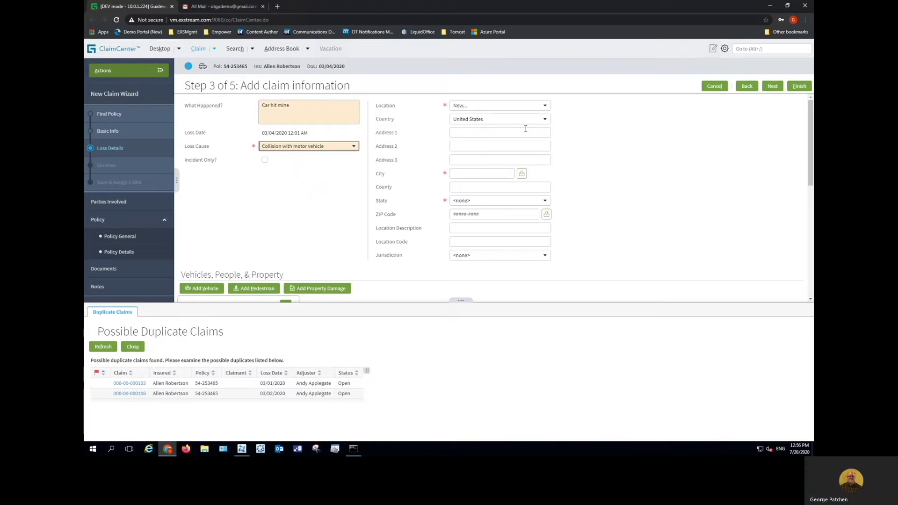
click(548, 107)
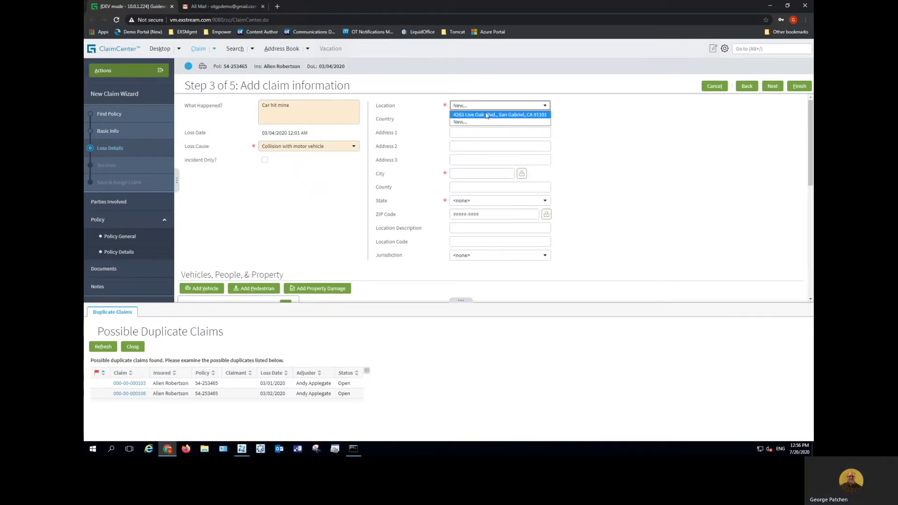
click(488, 114)
click(769, 87)
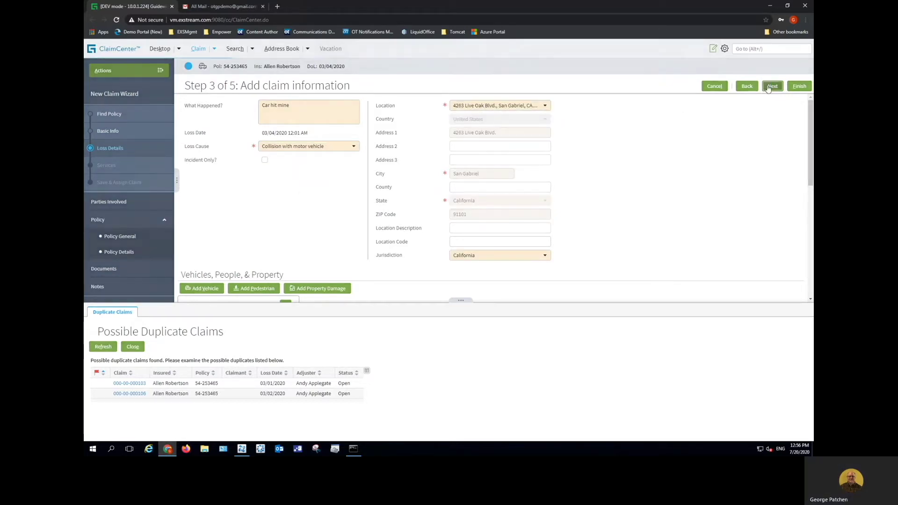
click(770, 86)
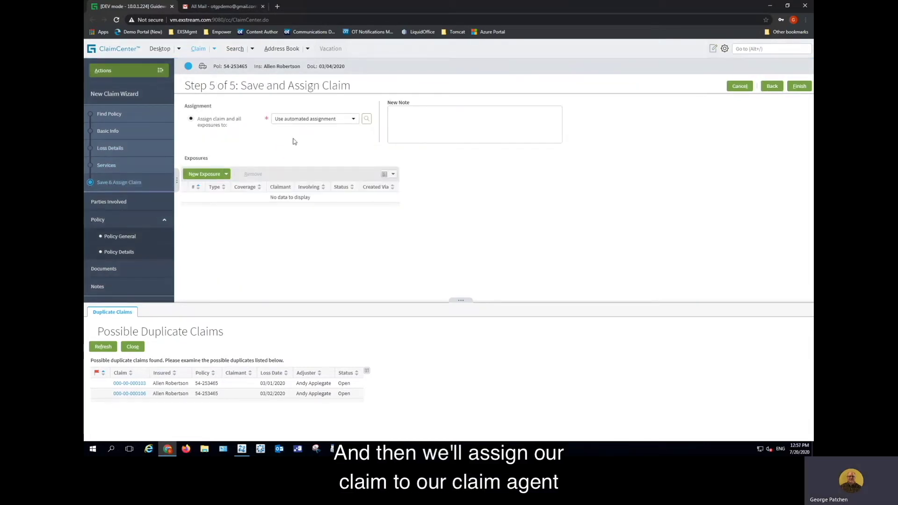
Assign the claim to the Auto1 - TeamA agent and finish saving it
click(354, 119)
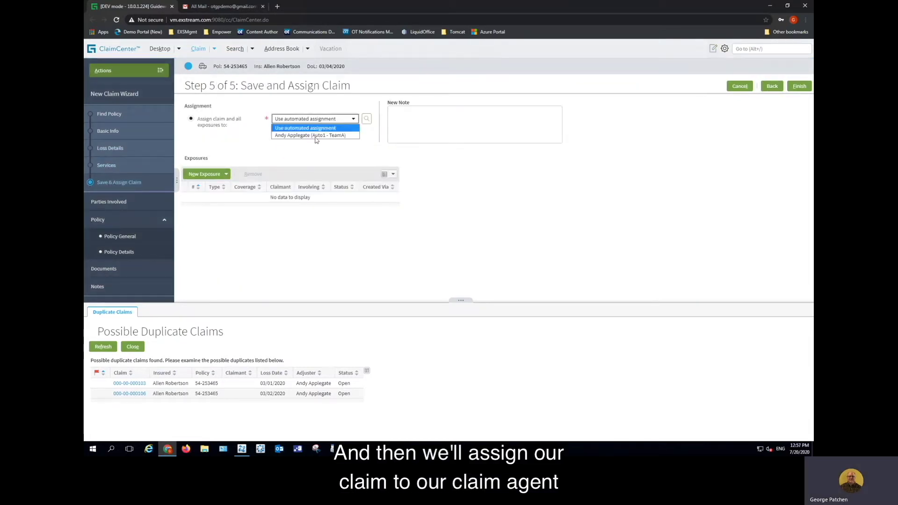
click(299, 135)
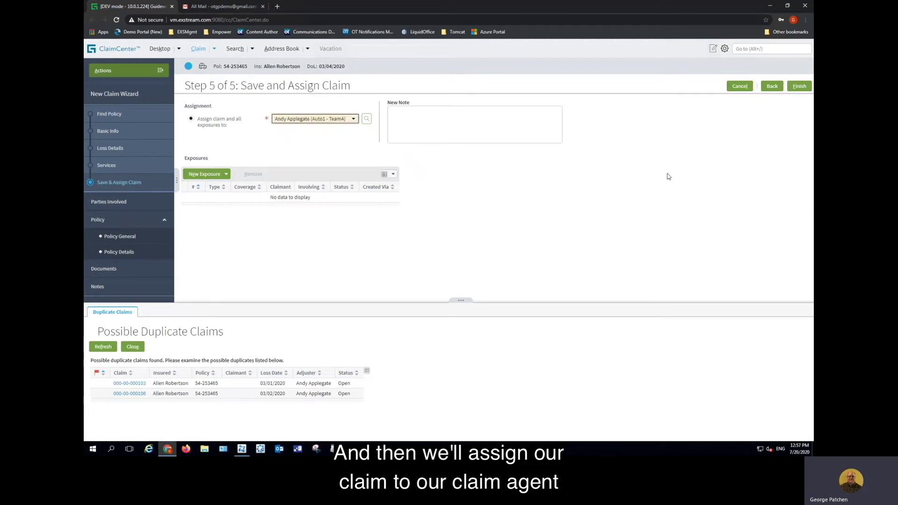
click(799, 86)
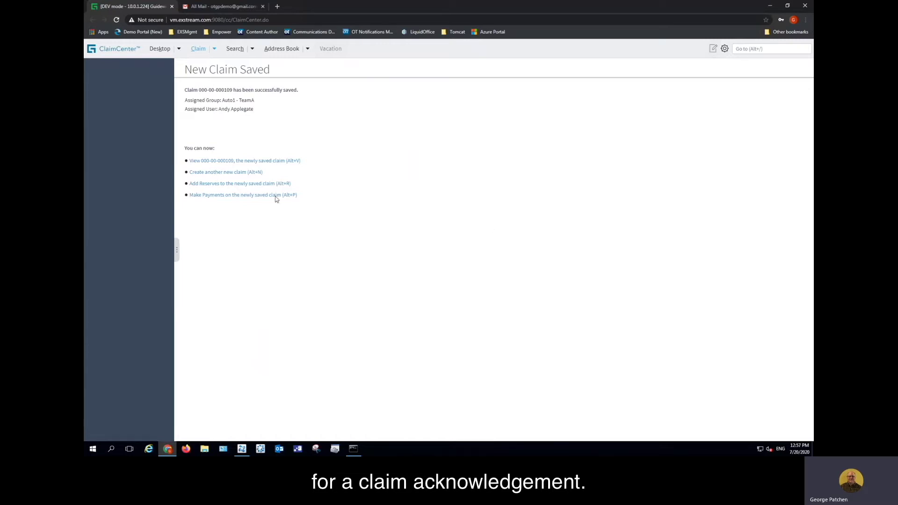
Open the saved claim's Documents page and view the Claim Acknowledgement PDF
click(245, 162)
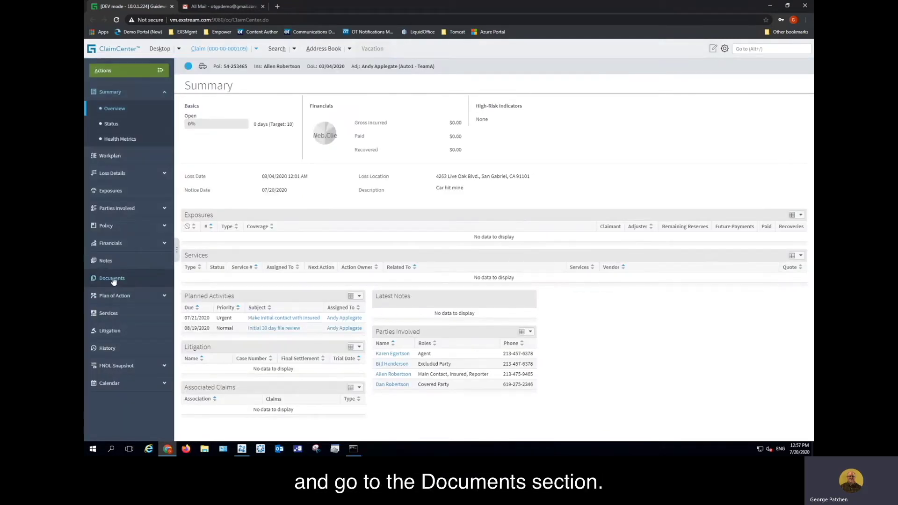
click(113, 279)
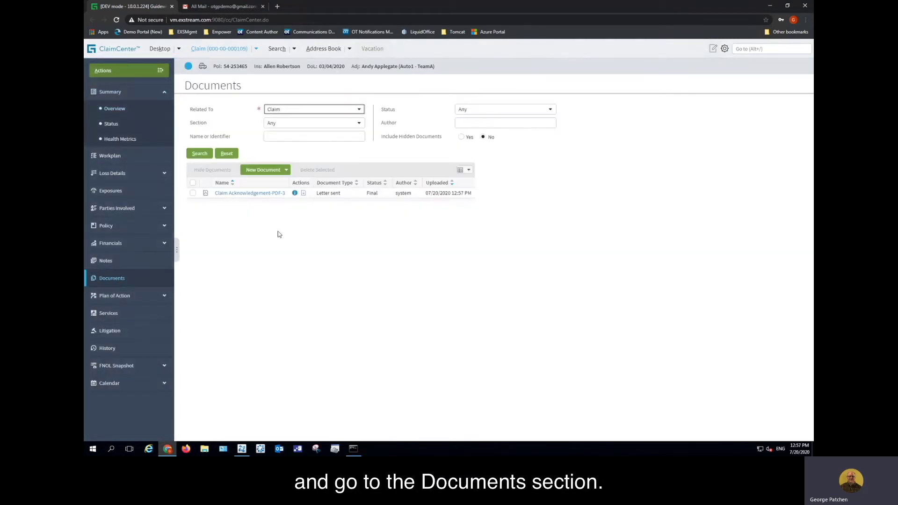
click(260, 194)
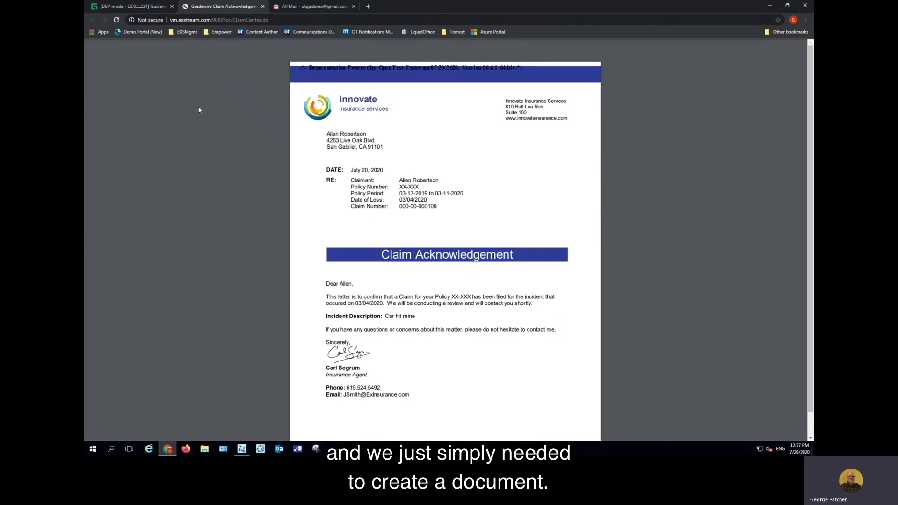
Close the Claim Acknowledgement PDF tab to return to the Documents page
click(262, 7)
Create a new document from the Claim Estimate Empower template
click(257, 176)
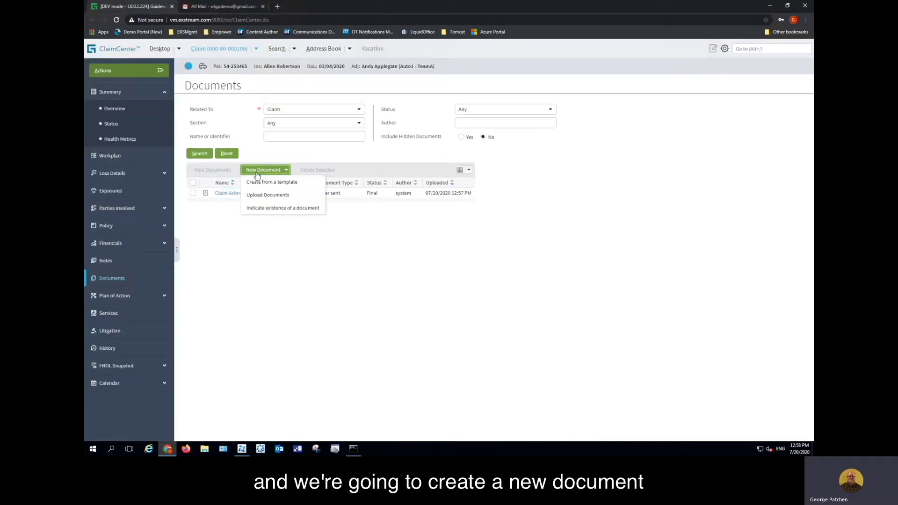
click(270, 181)
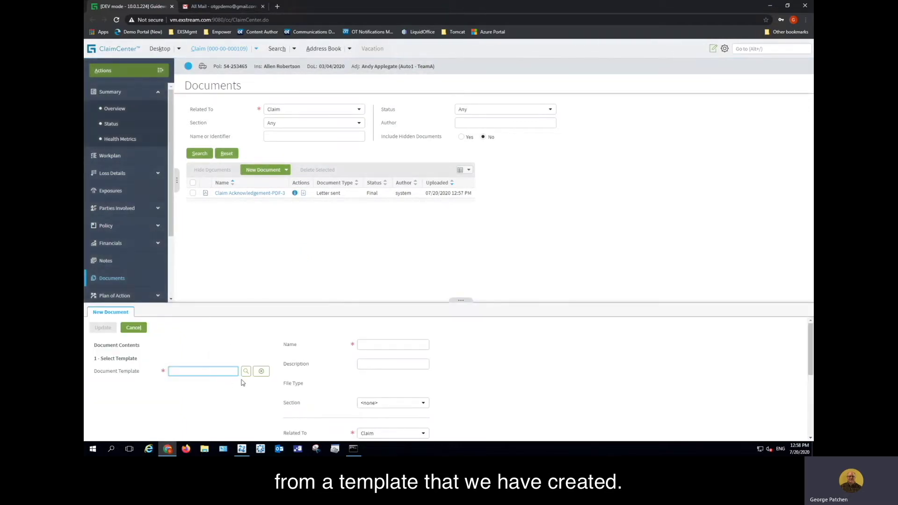
click(246, 372)
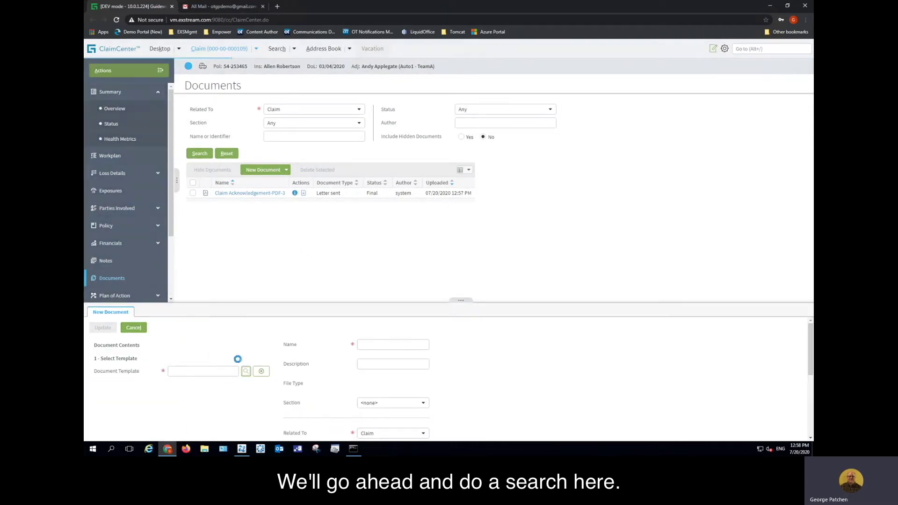
key(Return)
scroll(230, 355, down, 3)
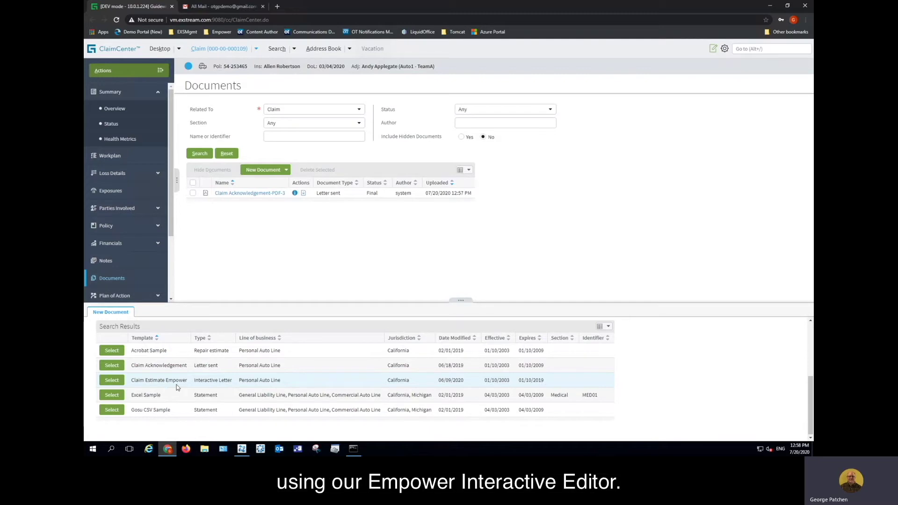
click(112, 380)
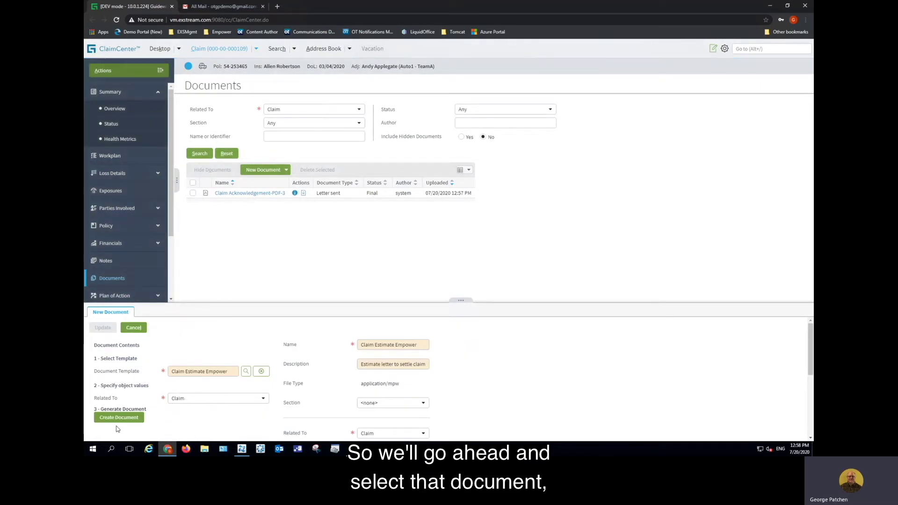
click(119, 419)
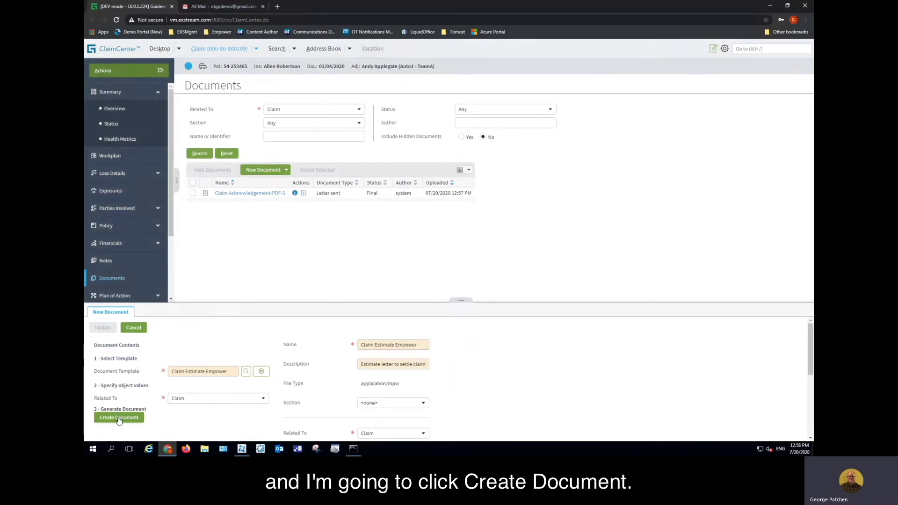
click(119, 418)
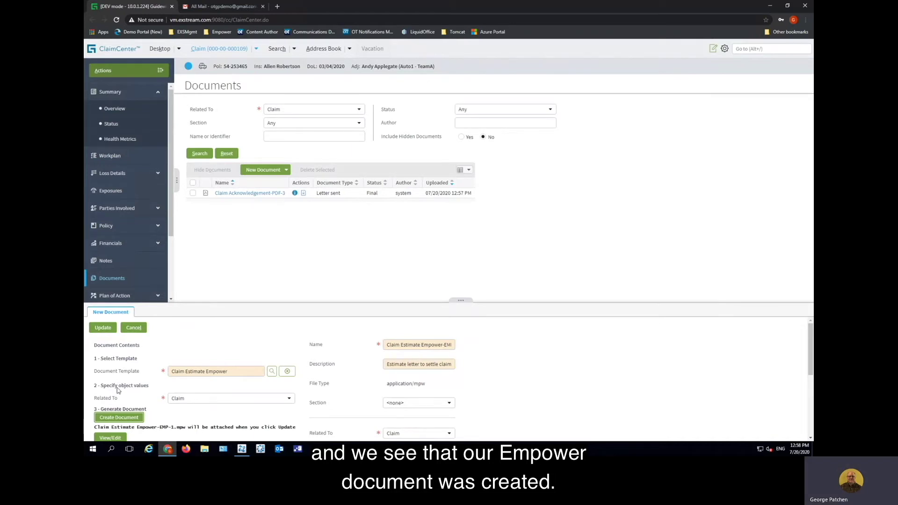
Attach Claim Estimate Empower-EMP-1 to the claim and open it in Empower Editor with the saved login
click(102, 328)
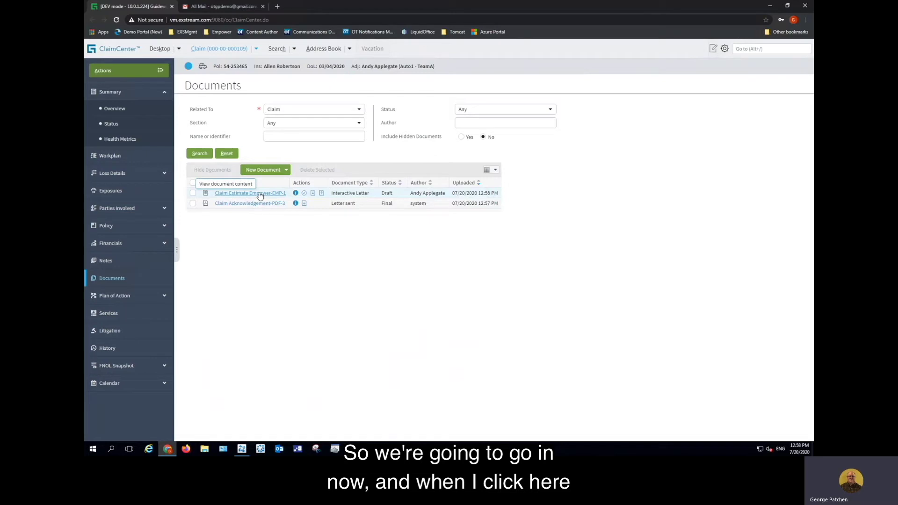
click(260, 193)
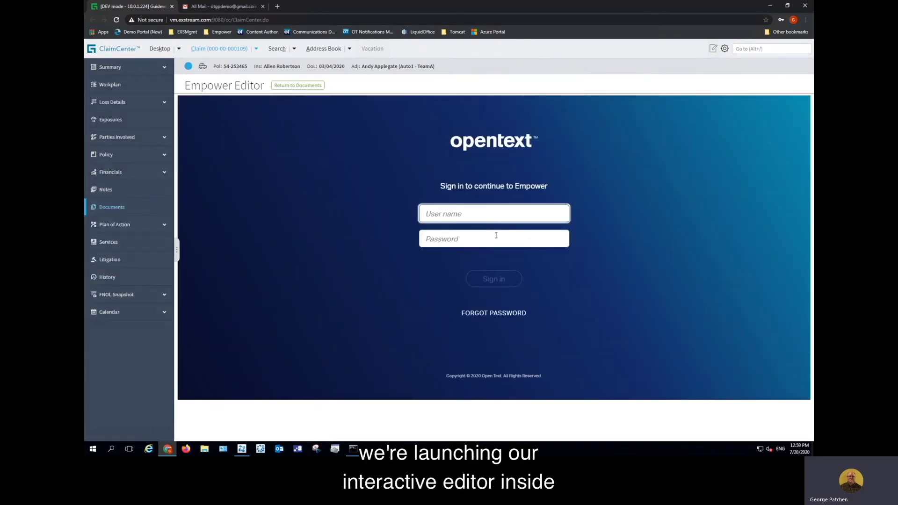
click(485, 215)
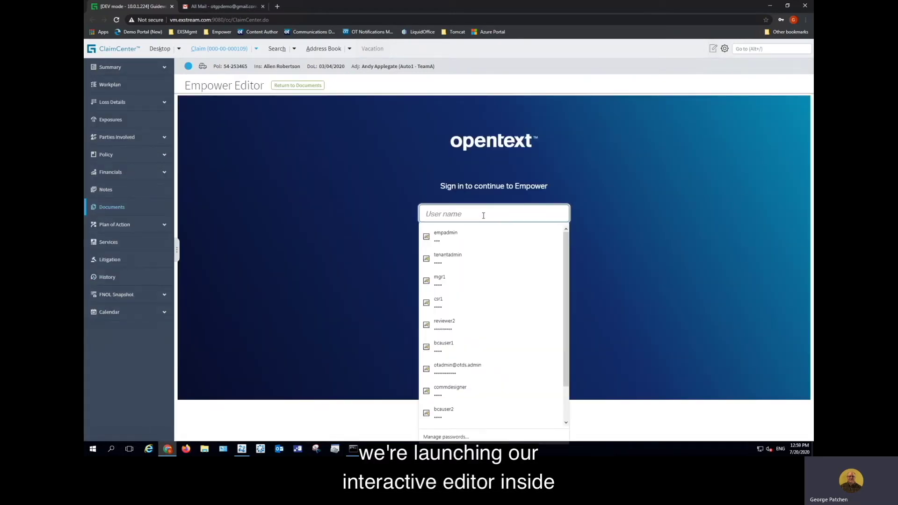
click(471, 234)
click(488, 282)
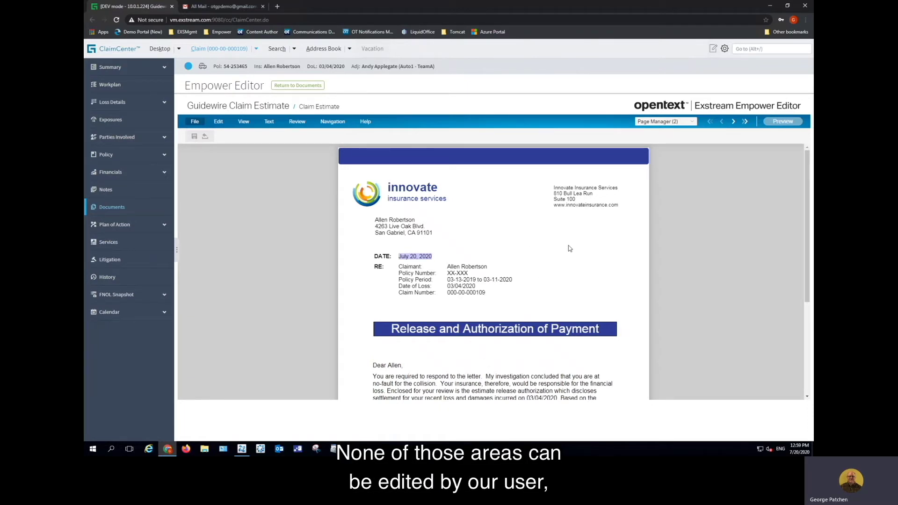
Change the letter date to July 21, 2020 in the date picker
scroll(570, 248, down, 1)
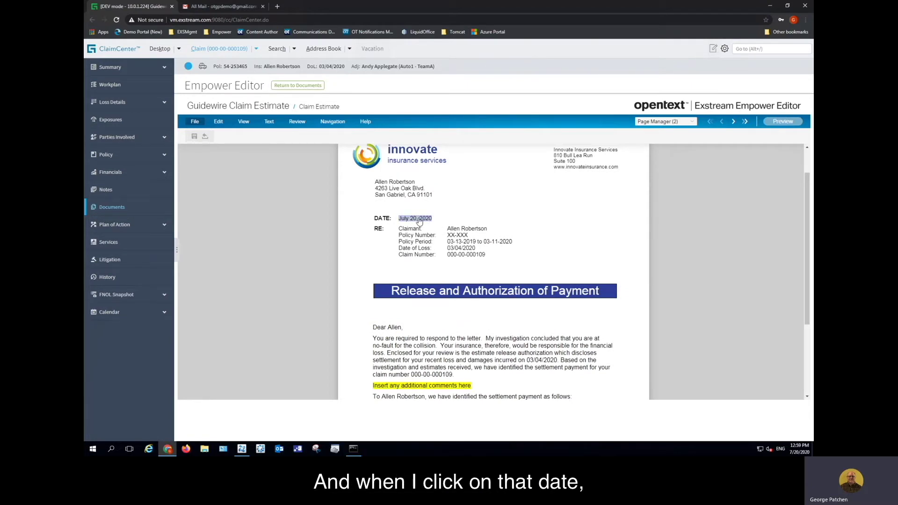
click(418, 219)
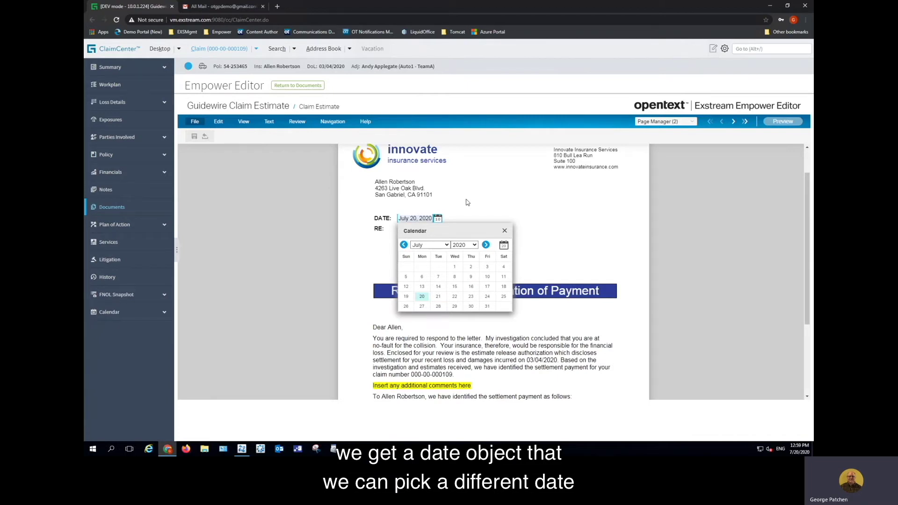
click(438, 297)
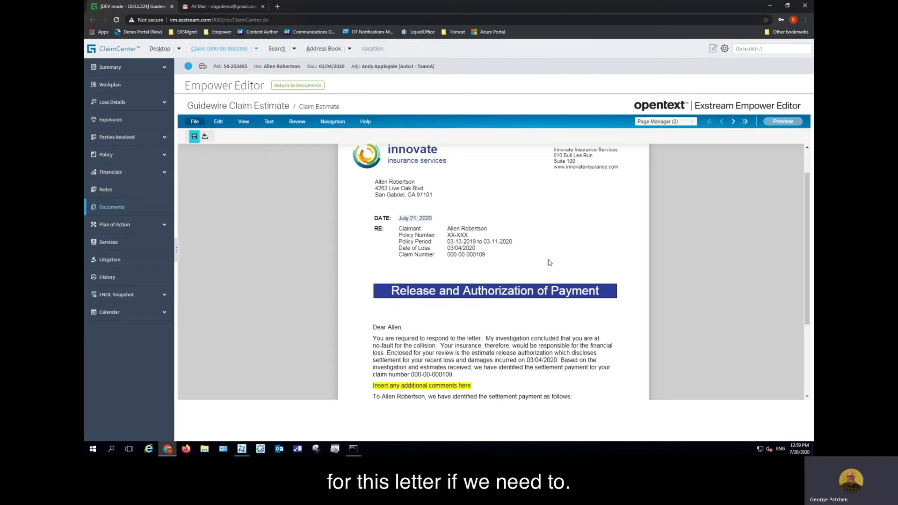
Replace the additional comments placeholder with 'Please call me with any questions. Try not to hit anything else'
scroll(491, 335, down, 2)
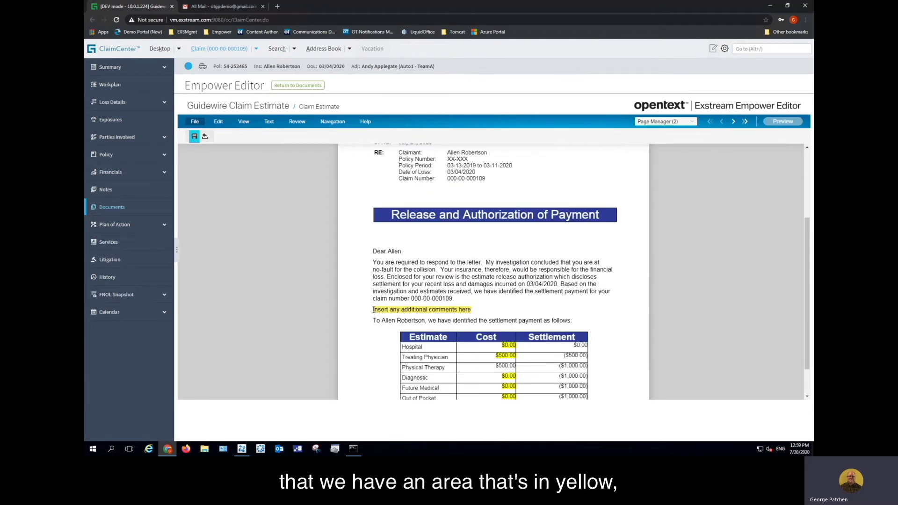
drag(373, 309, 473, 310)
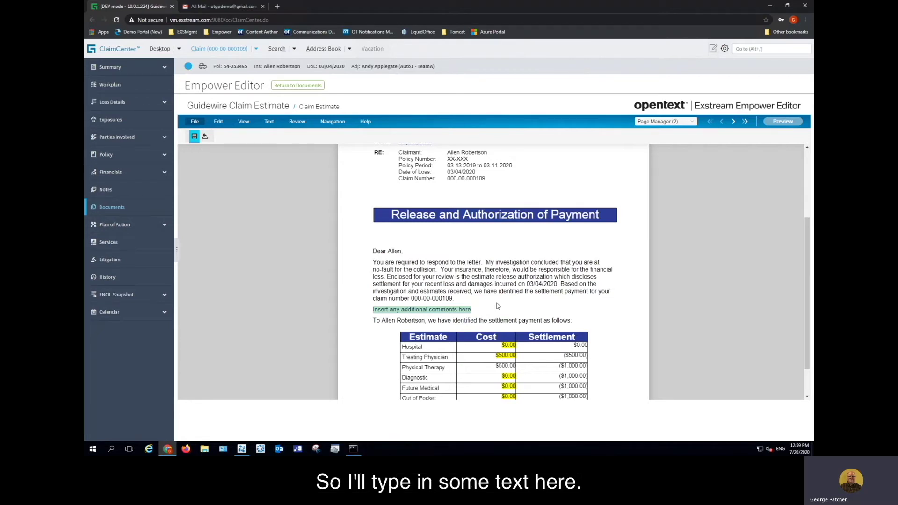
text(Please ca)
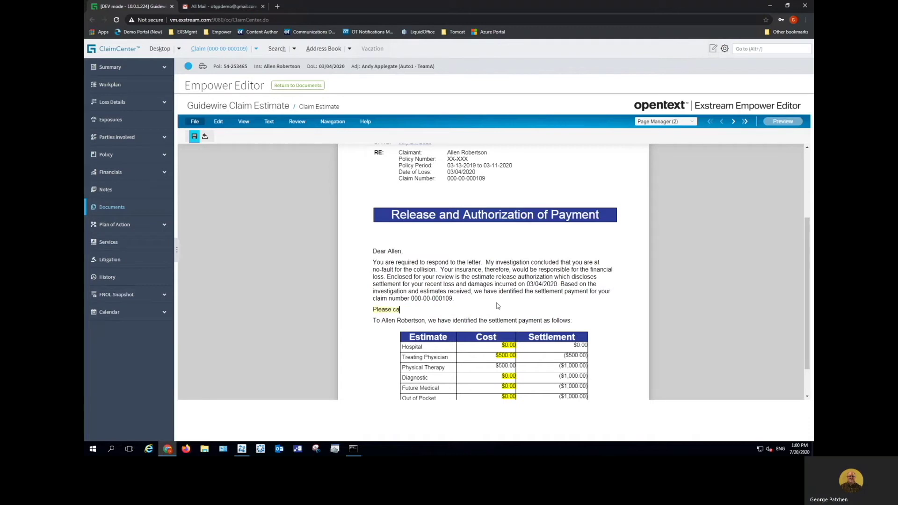
text(ll me with any questions. Try not to h)
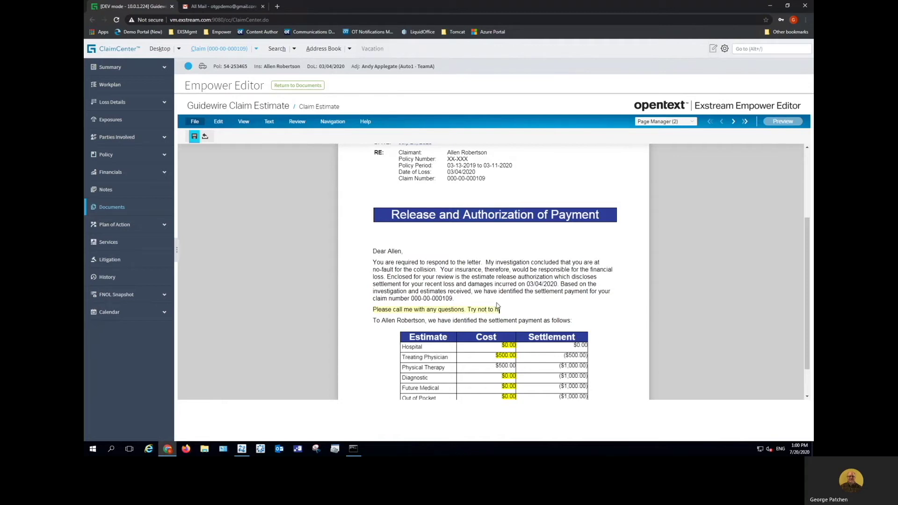
text(it anything else!)
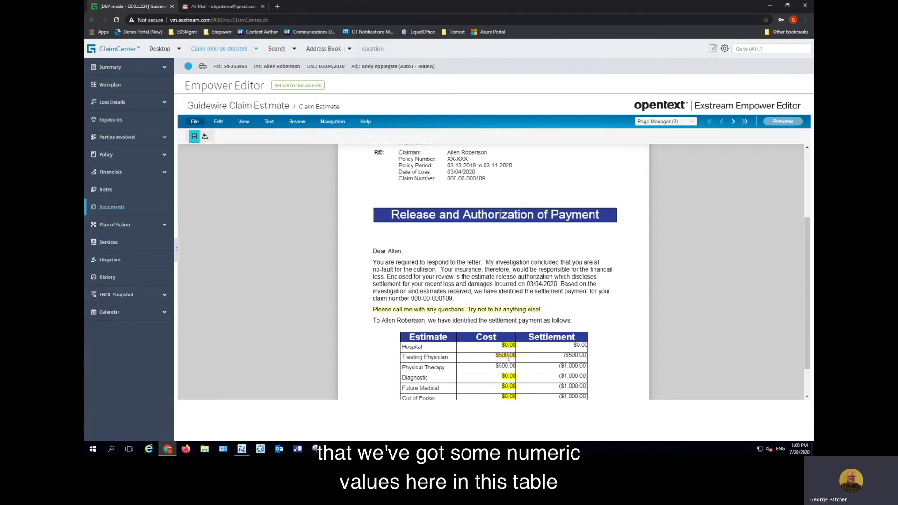
scroll(611, 346, down, 2)
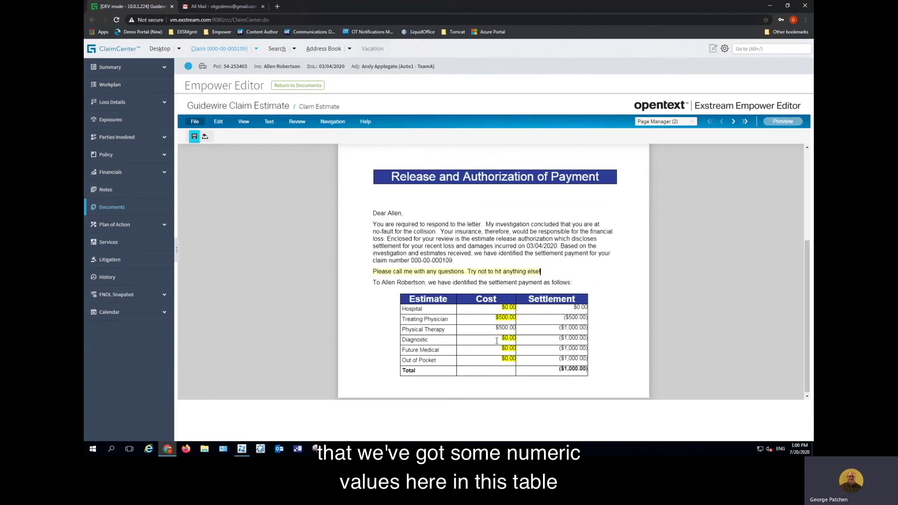
Change the Hospital cost to $500.00 so the settlement figures and total recalculate
click(505, 307)
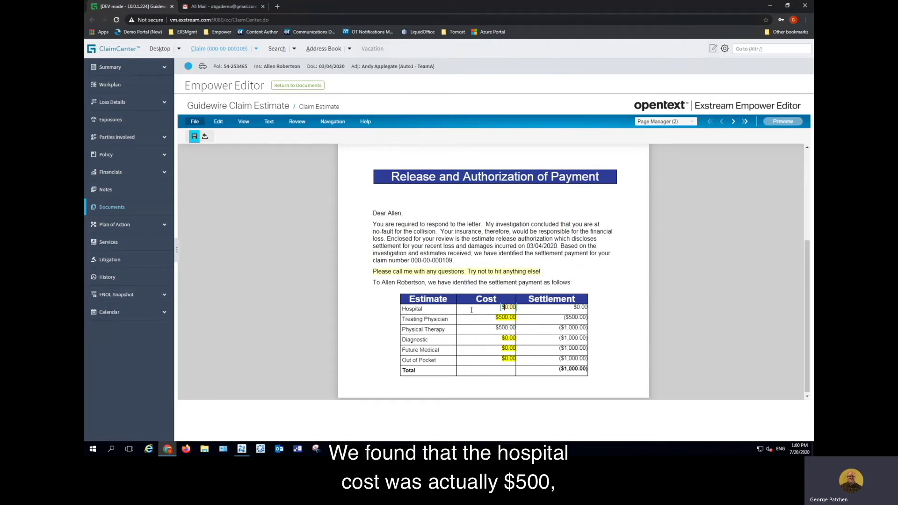
text(50)
click(533, 350)
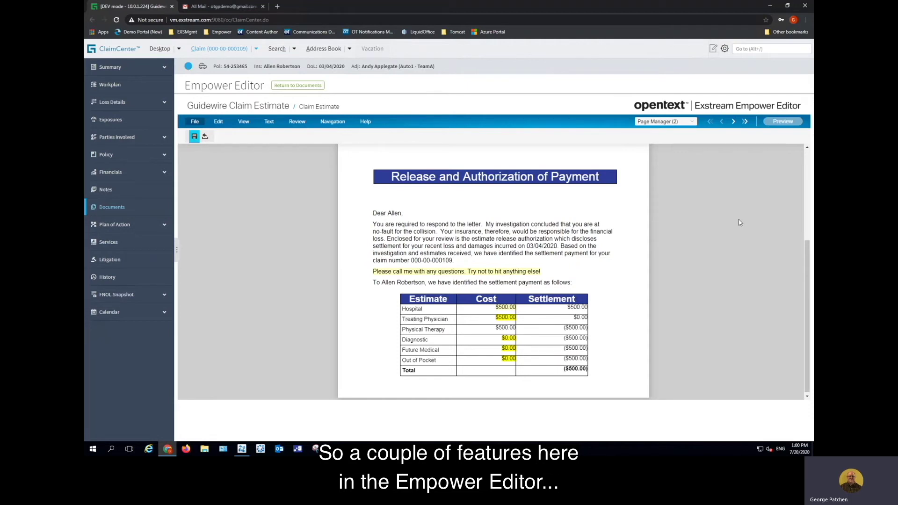
click(781, 122)
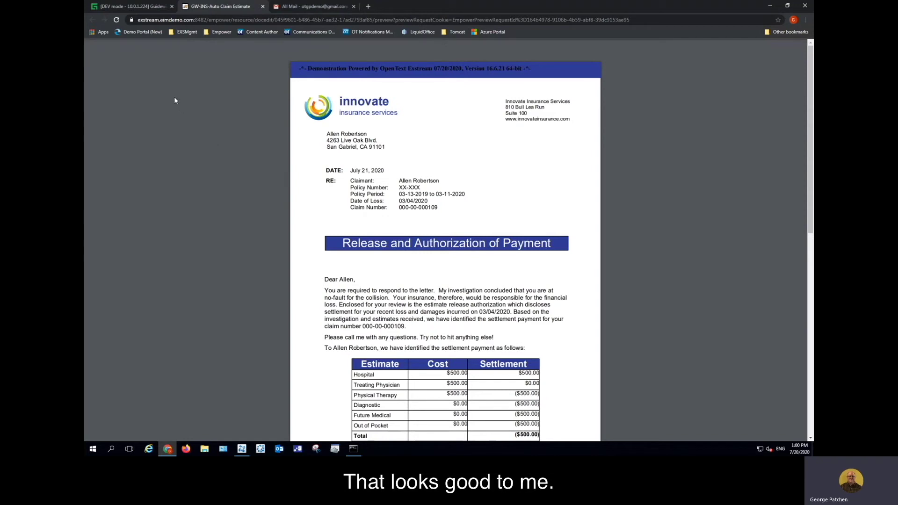
click(262, 7)
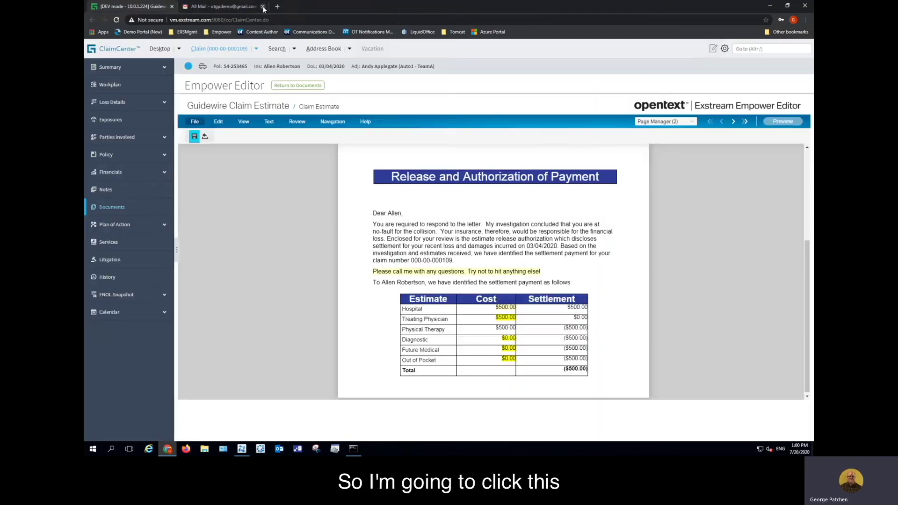
Save the letter and finalize Claim Estimate Empower-EMP-1 from the Documents list
click(195, 138)
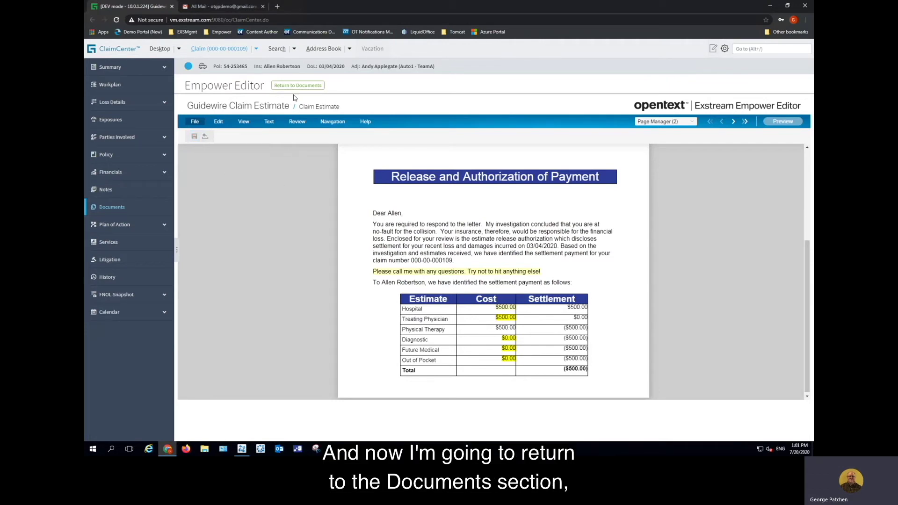
click(307, 87)
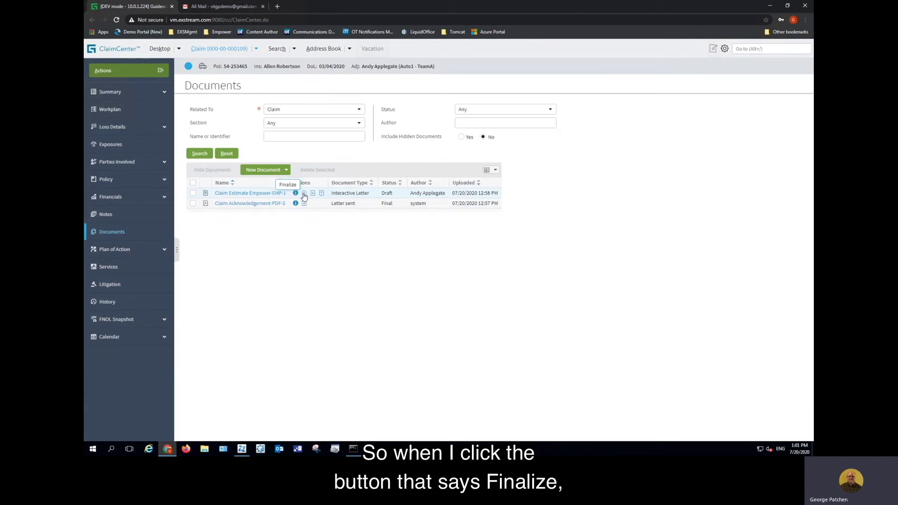
click(304, 194)
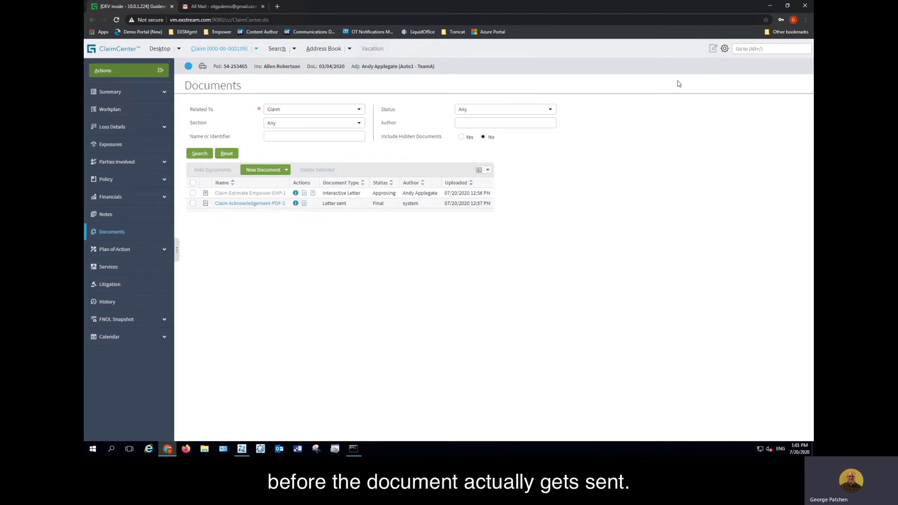
Log out of the adjuster account and sign in with the manager's saved login
click(724, 49)
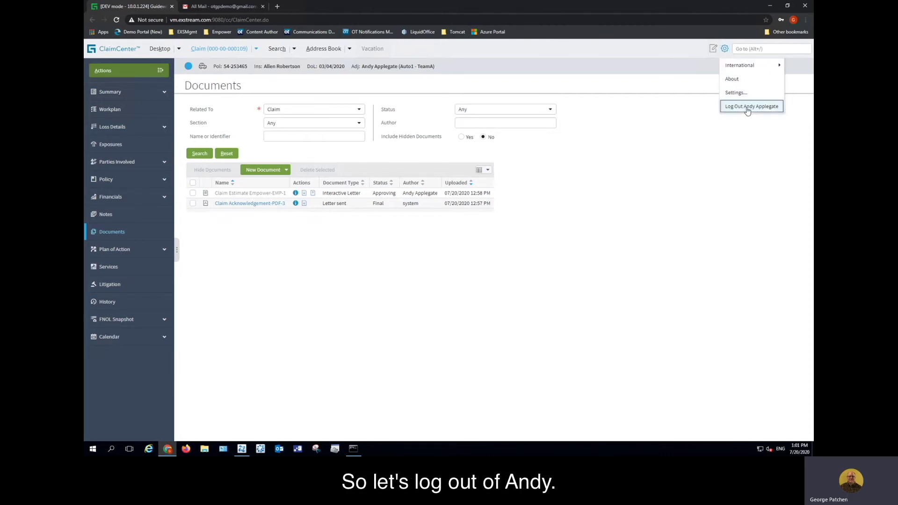
click(746, 107)
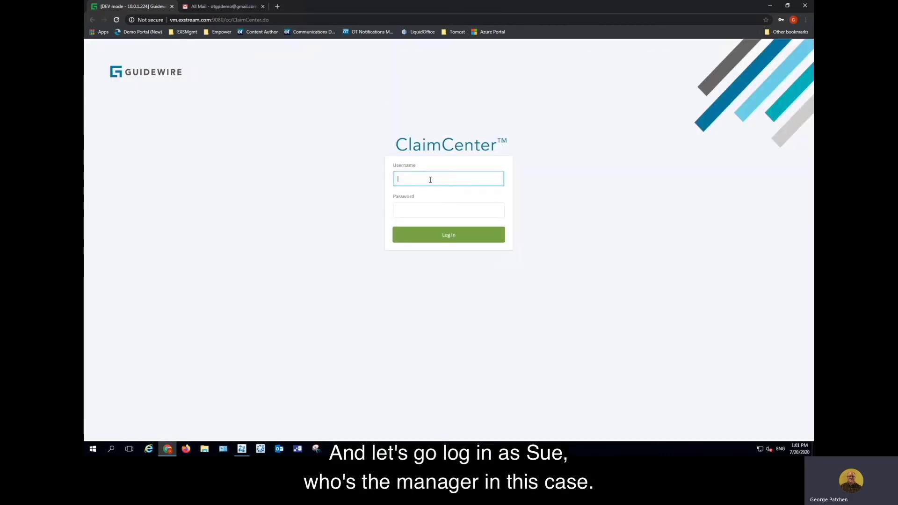
click(429, 178)
click(431, 243)
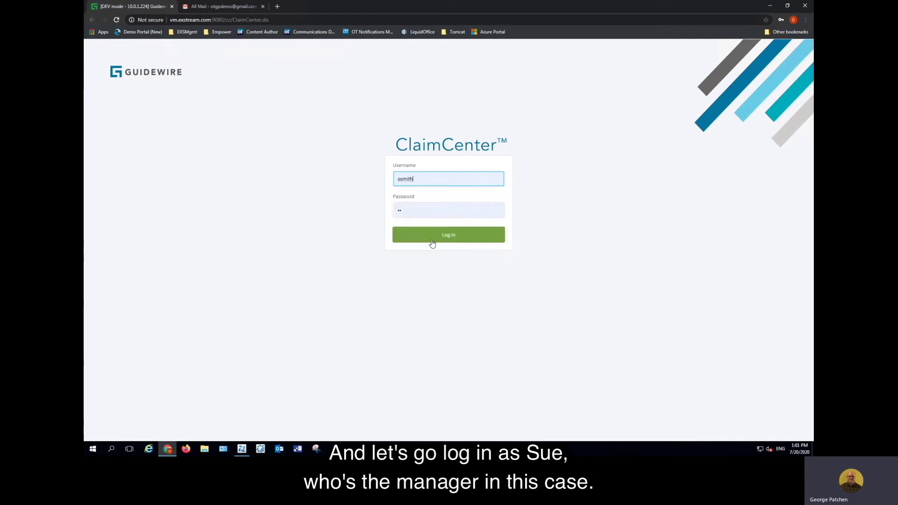
key(Return)
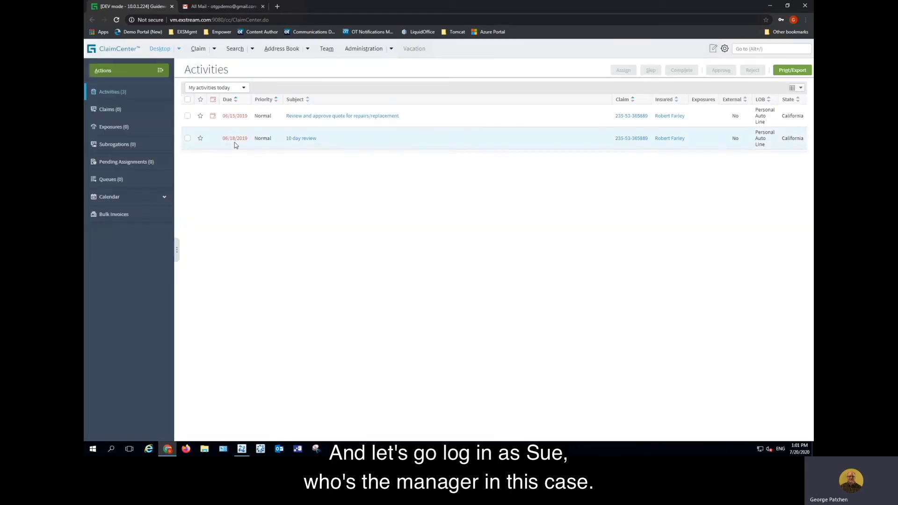
Filter activities to All open and view the submitted Exstream document in Empower Editor
click(244, 88)
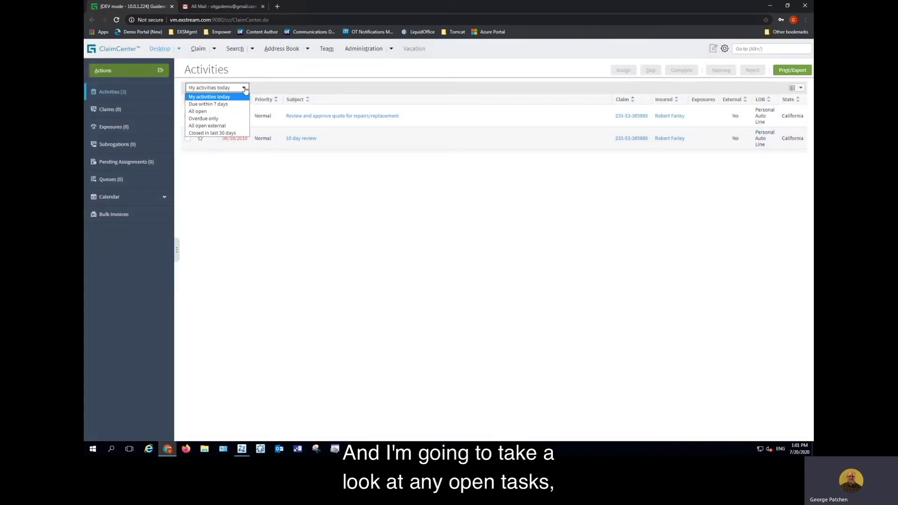
click(209, 112)
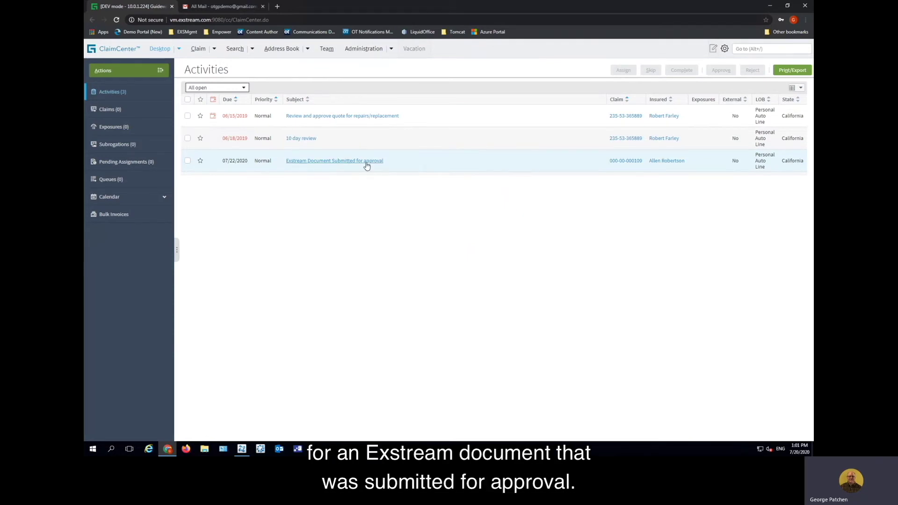
click(349, 161)
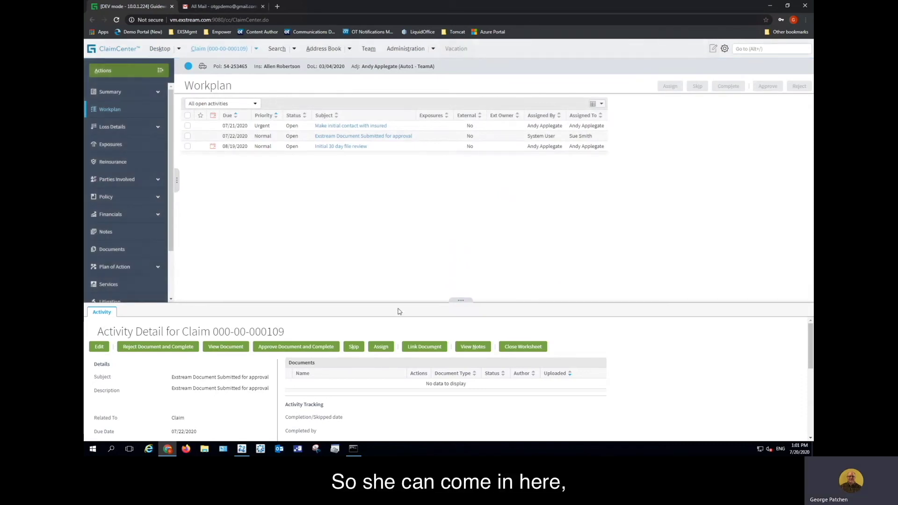
drag(393, 303, 403, 174)
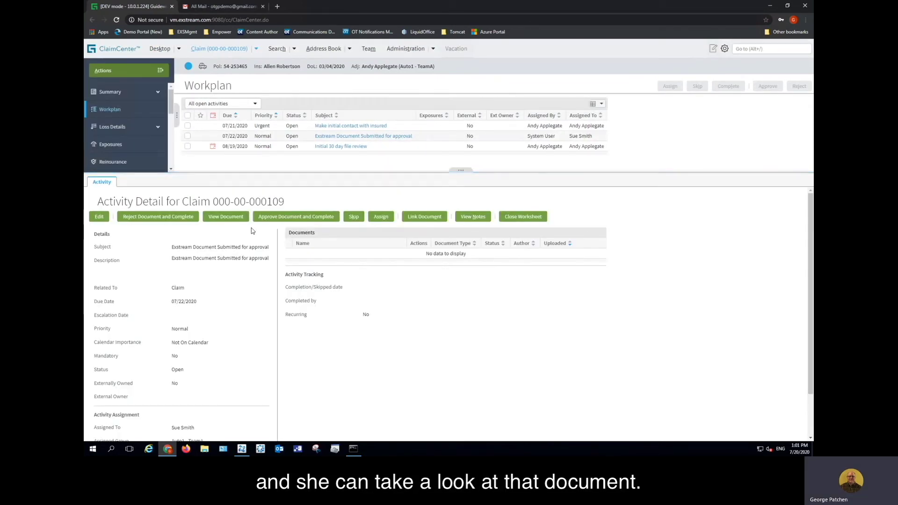
click(225, 218)
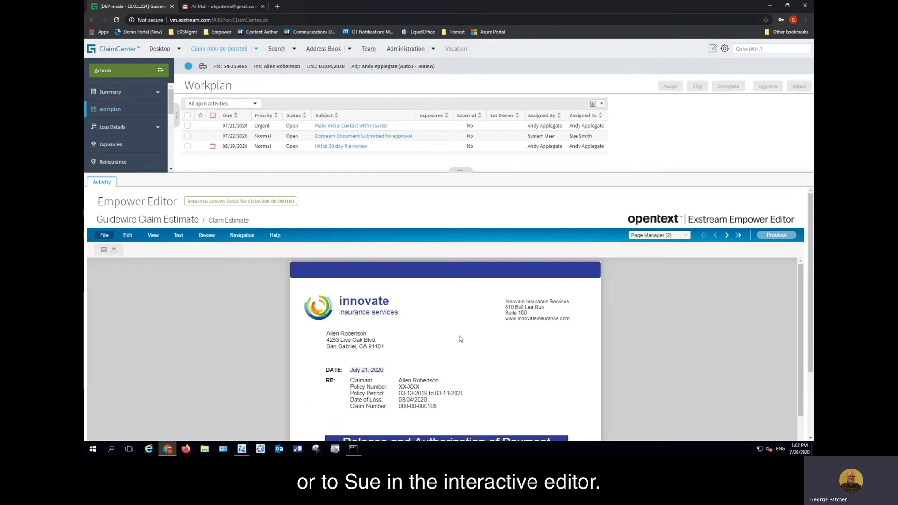
Delete 'Try not to hit anything else!' from the letter, save, and return to Activity Detail
scroll(461, 339, down, 3)
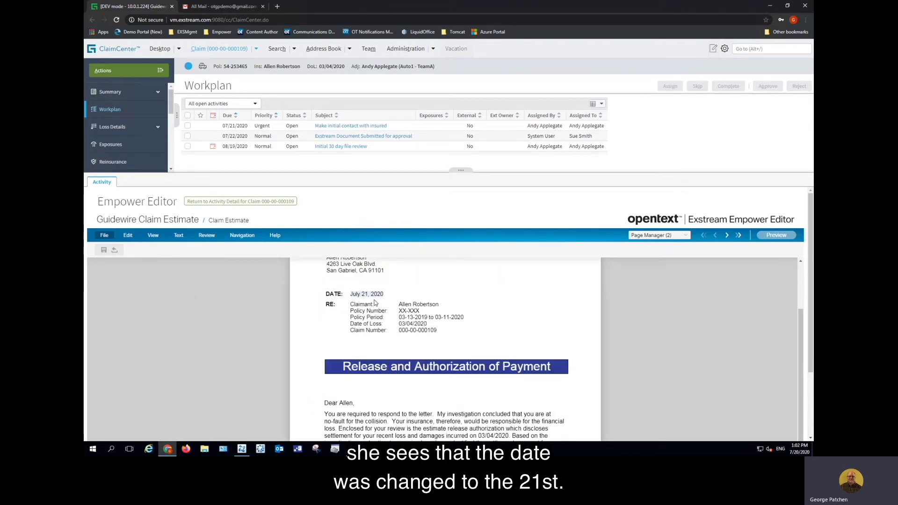
scroll(506, 311, down, 2)
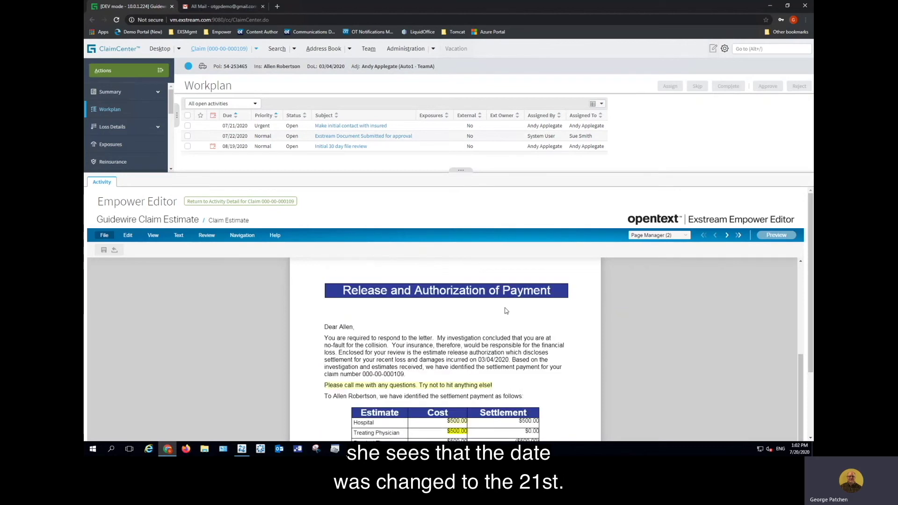
click(513, 383)
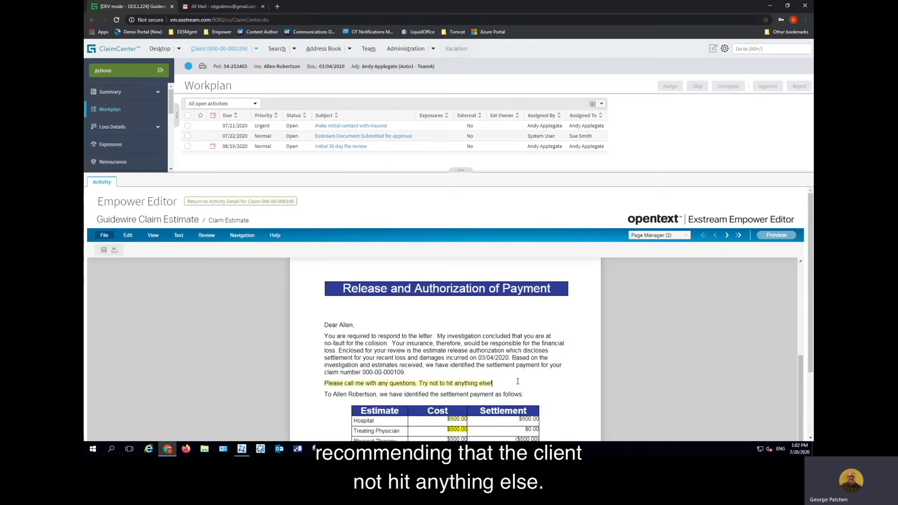
key(BackSpace)
key(BackSpace)
key(BackSpace)
key(BackSpace)
key(BackSpace)
key(BackSpace)
key(BackSpace)
key(BackSpace)
key(BackSpace)
key(BackSpace)
key(BackSpace)
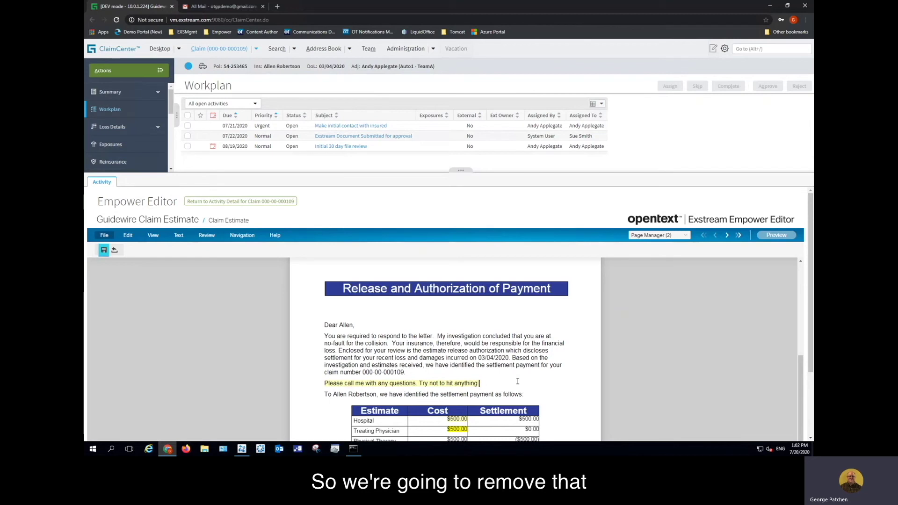
key(BackSpace)
key(BackSpace)
key(BackSpace)
key(BackSpace)
key(BackSpace)
key(BackSpace)
key(BackSpace)
key(BackSpace)
key(BackSpace)
key(BackSpace)
key(BackSpace)
key(BackSpace)
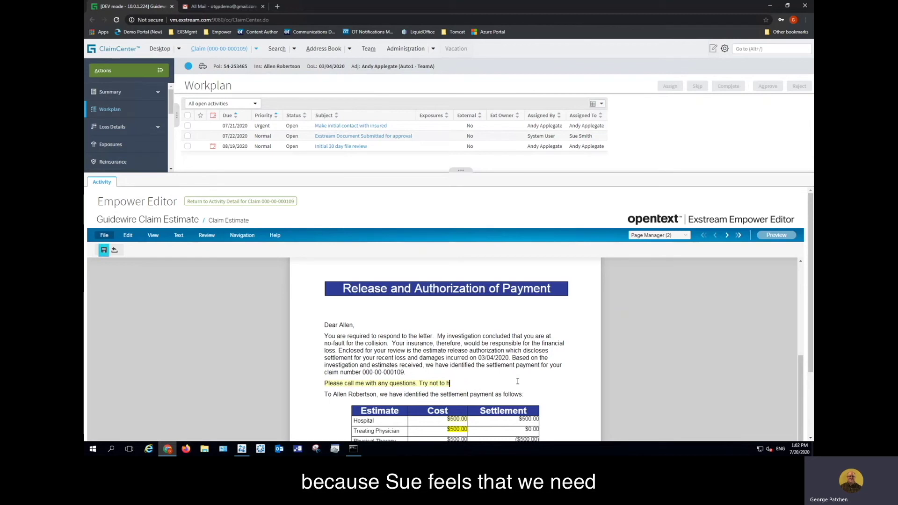
key(BackSpace)
key(BackSpace)
key(BackSpace)
key(BackSpace)
key(BackSpace)
key(BackSpace)
key(BackSpace)
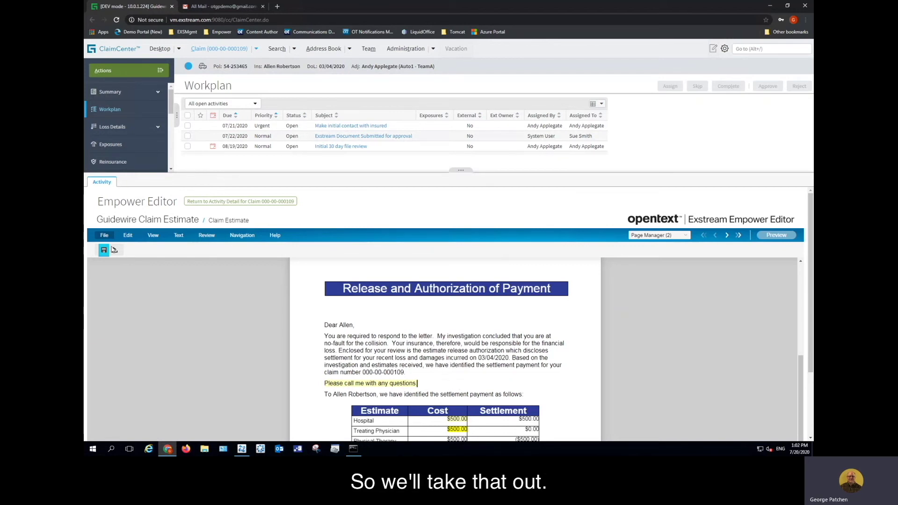
click(104, 249)
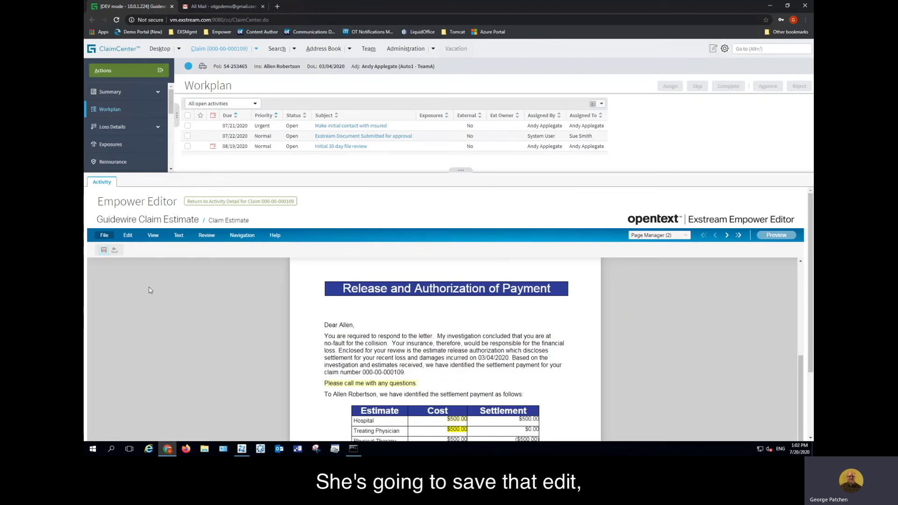
click(237, 203)
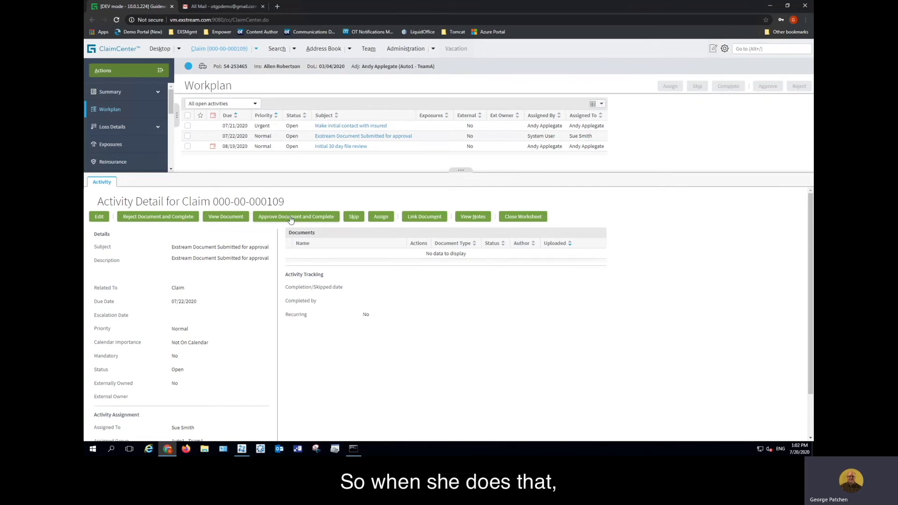
Approve the document and complete its approval activity
click(290, 217)
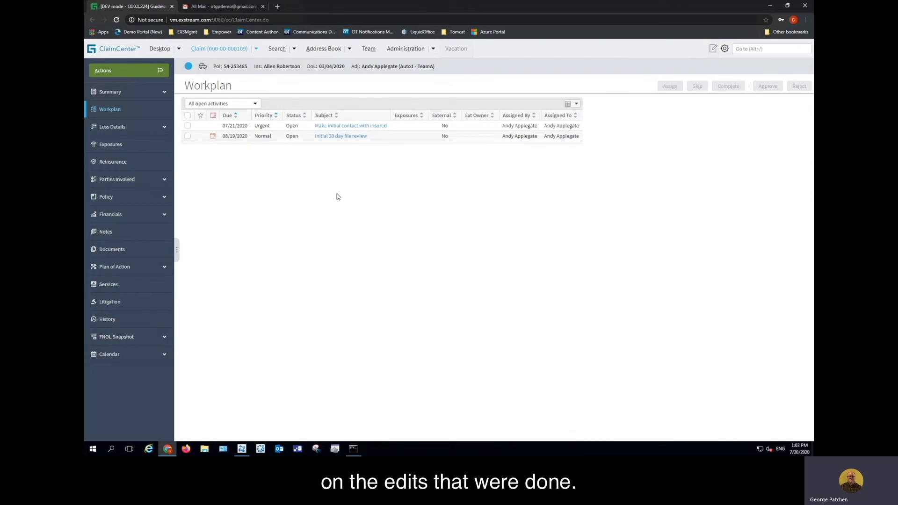
click(725, 48)
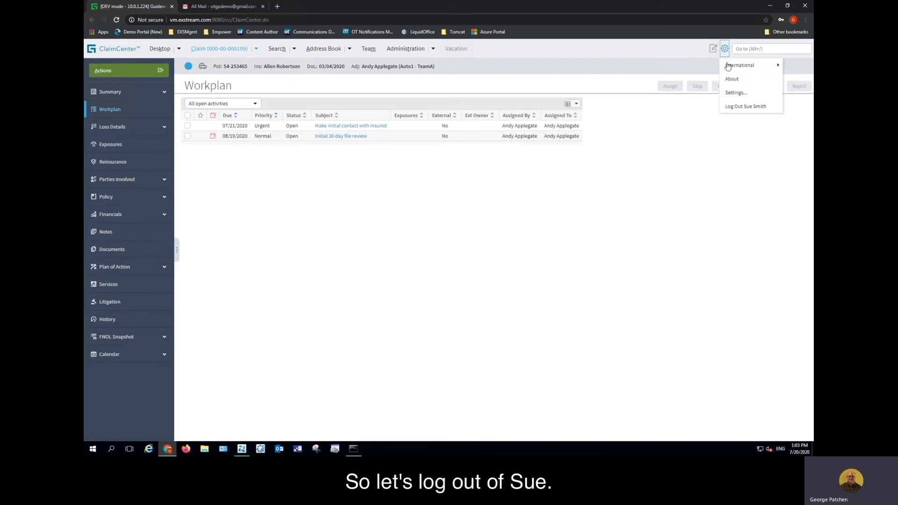
Log the manager out and sign back in with the adjuster's saved login
click(734, 106)
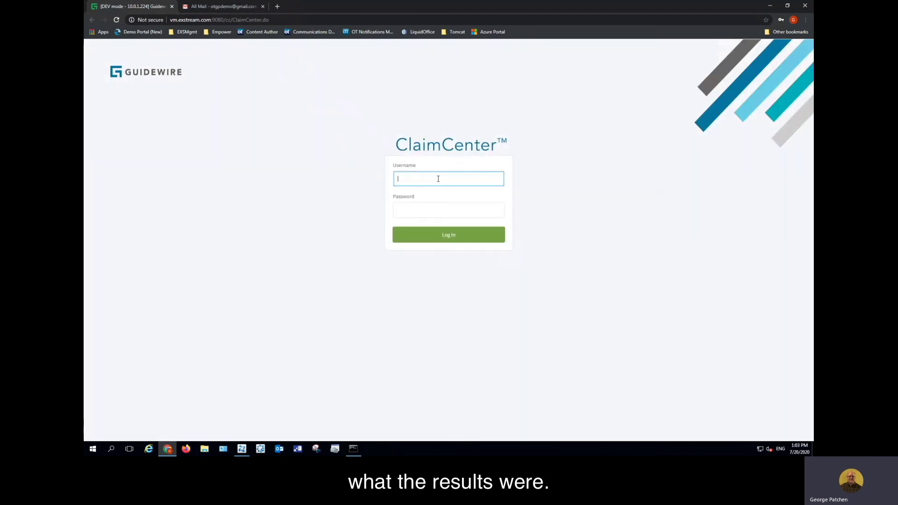
click(438, 178)
click(433, 221)
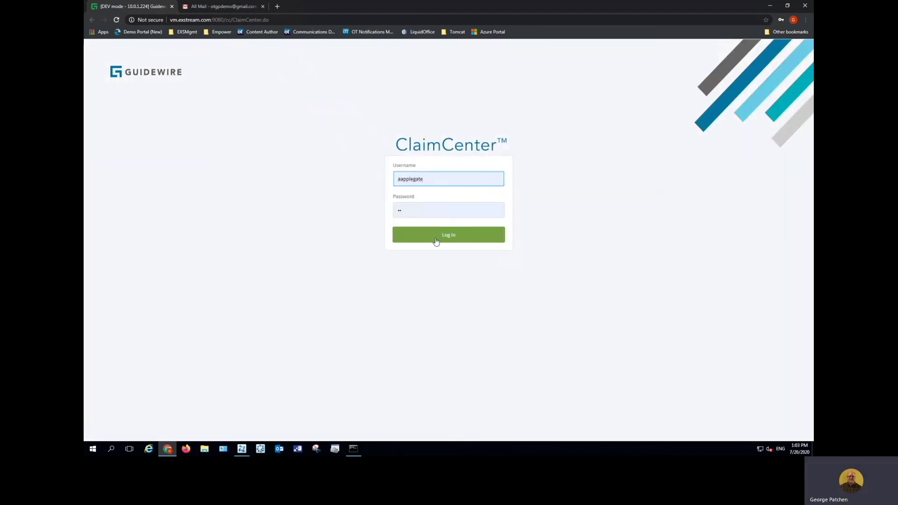
click(436, 240)
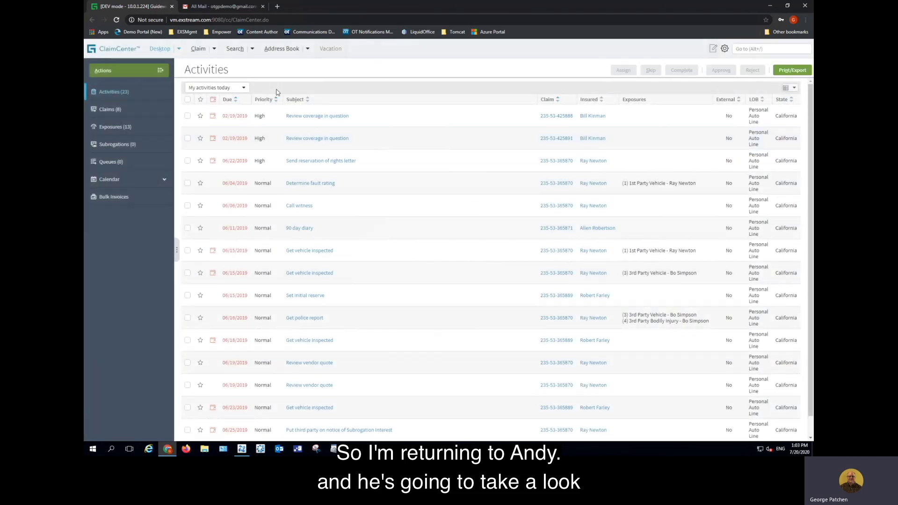
Open the recently used claim and show its Documents list
click(215, 48)
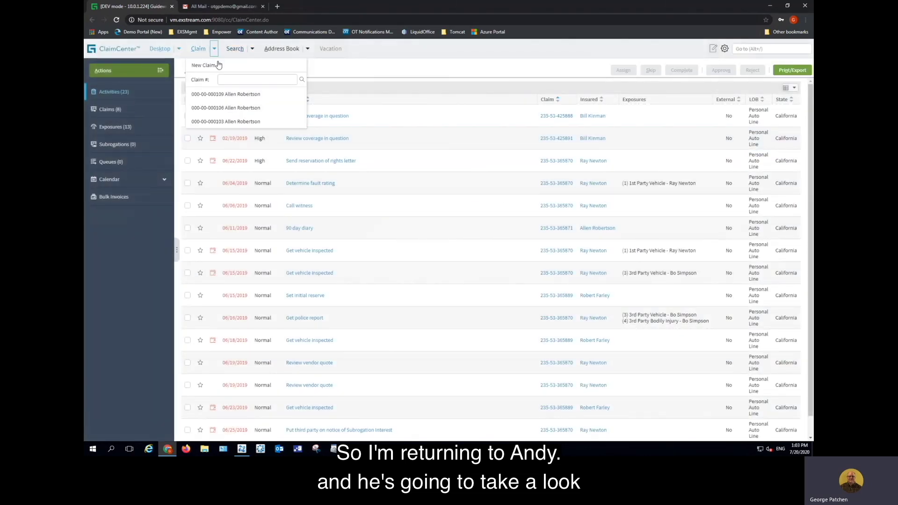
click(233, 94)
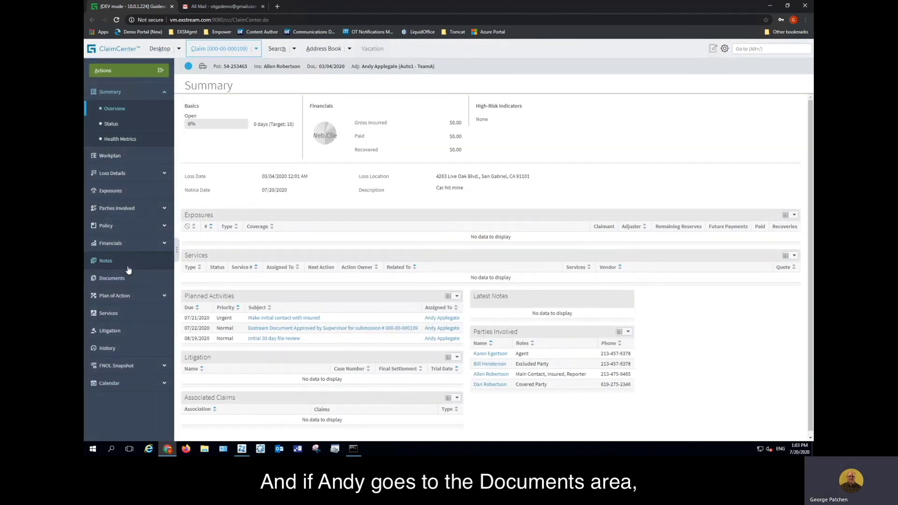
click(117, 279)
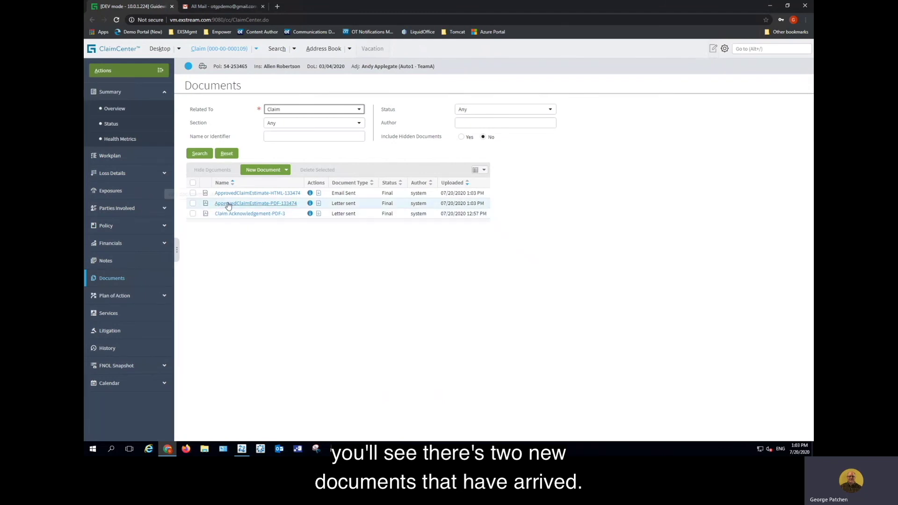
click(262, 204)
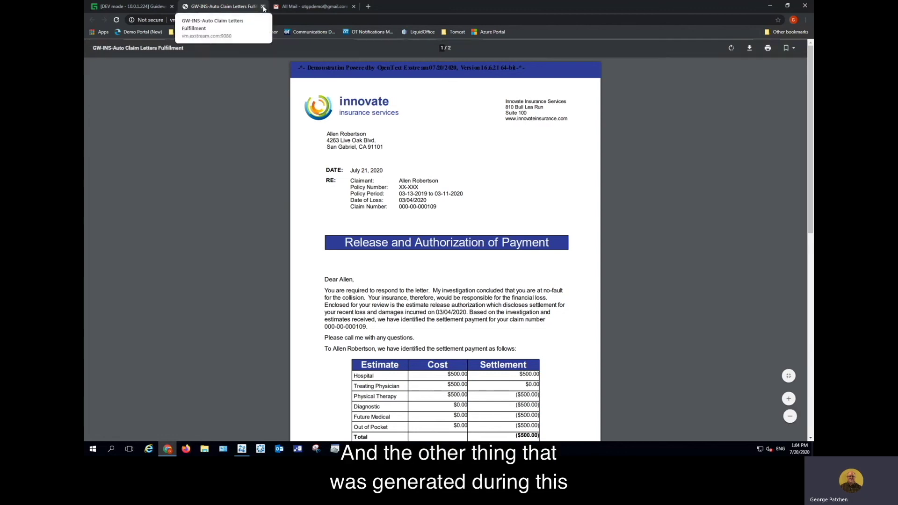
click(263, 6)
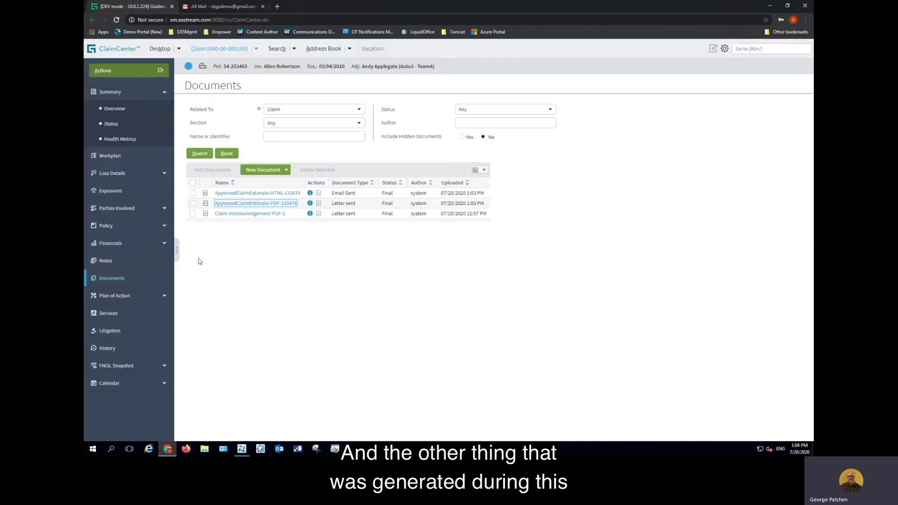
click(277, 194)
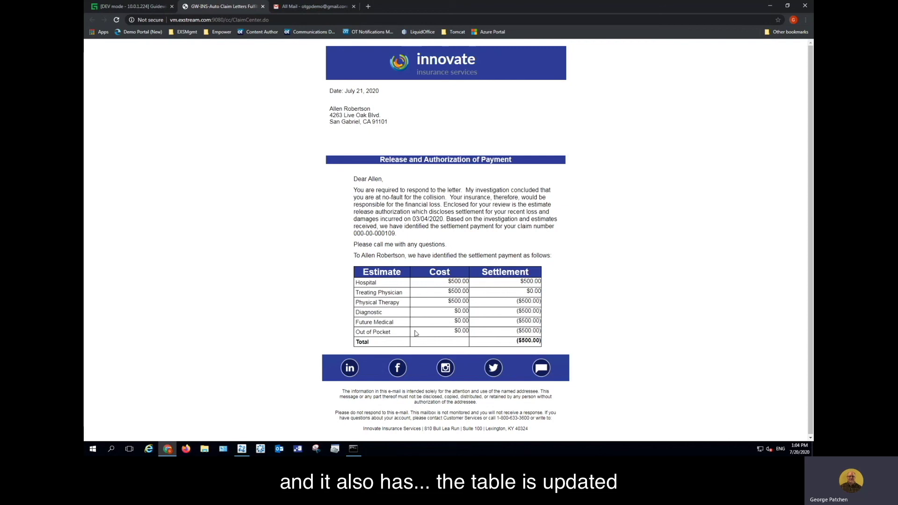
click(263, 7)
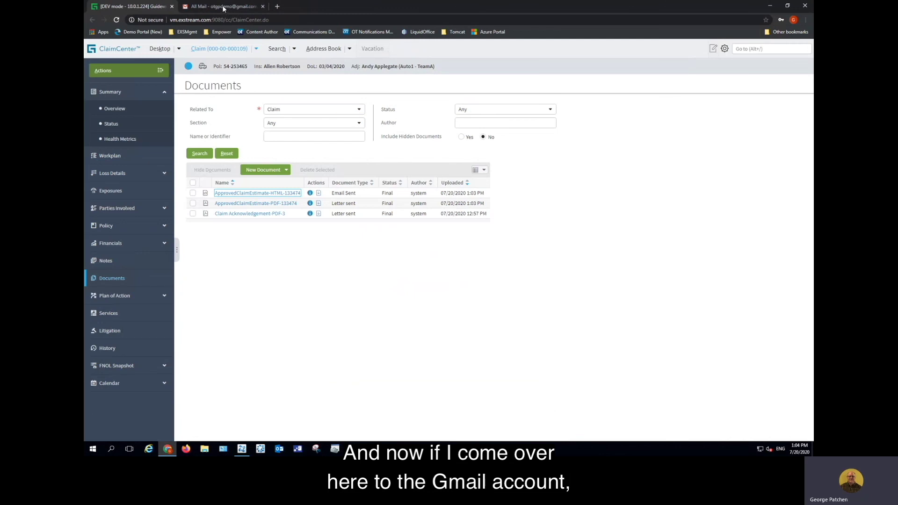
Read the 'Important Claim Settlement Information' email in Gmail, then close the Gmail tab
click(223, 6)
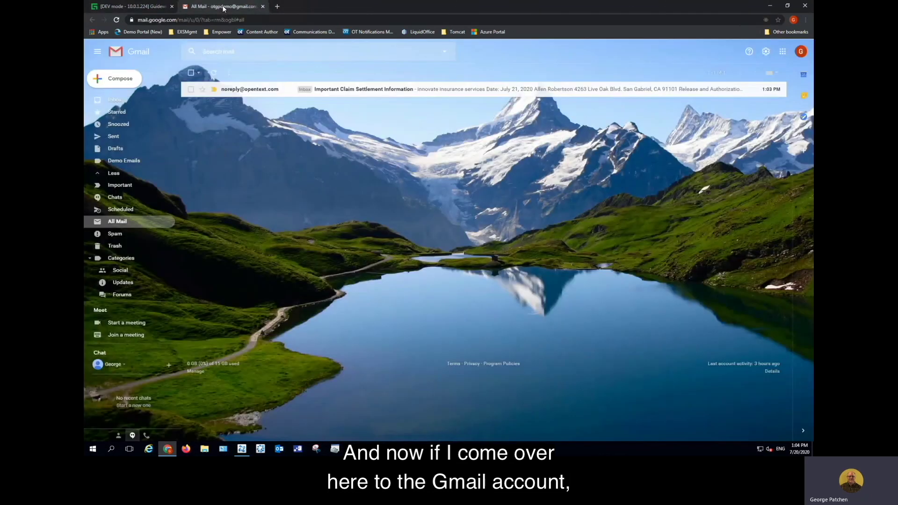
click(343, 90)
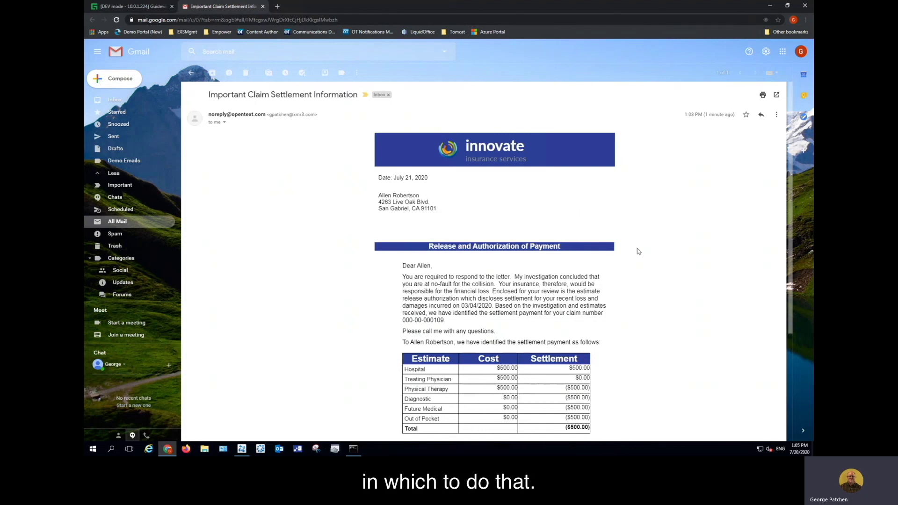
click(263, 7)
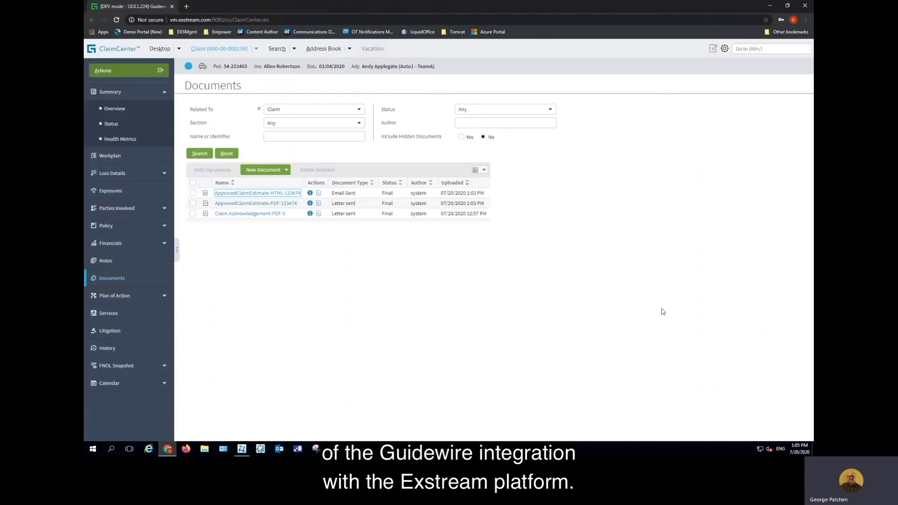